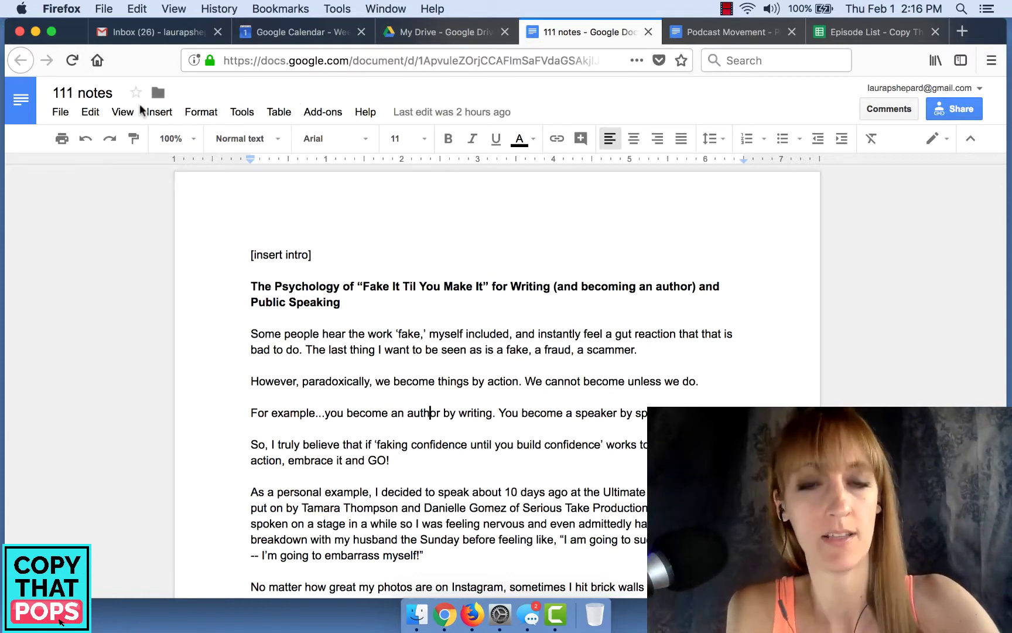
- Switch to the Episode List spreadsheet and review the published episodes in the Status column
click(469, 271)
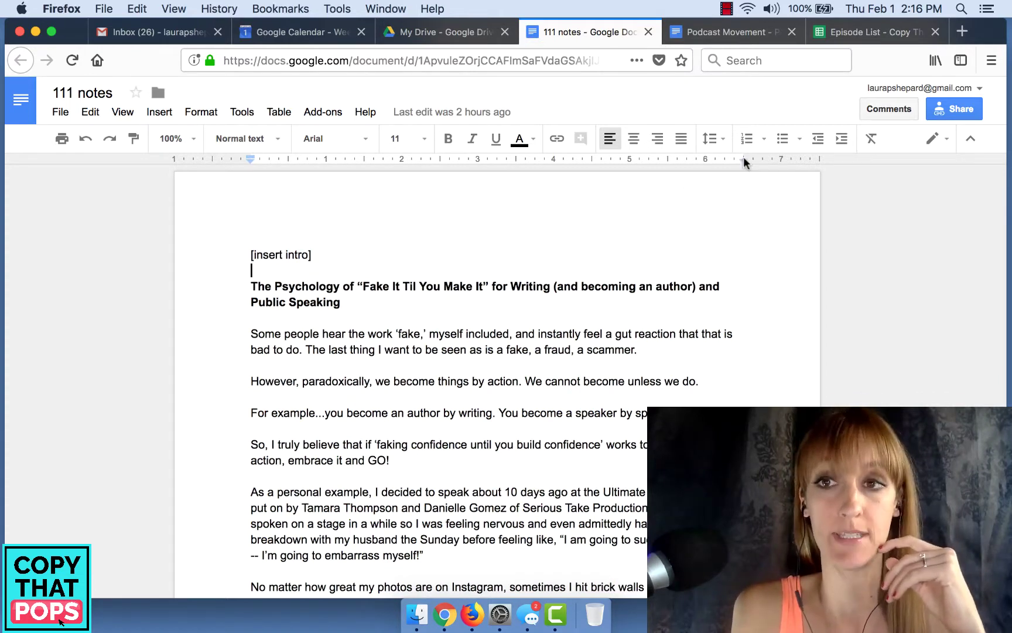
click(860, 34)
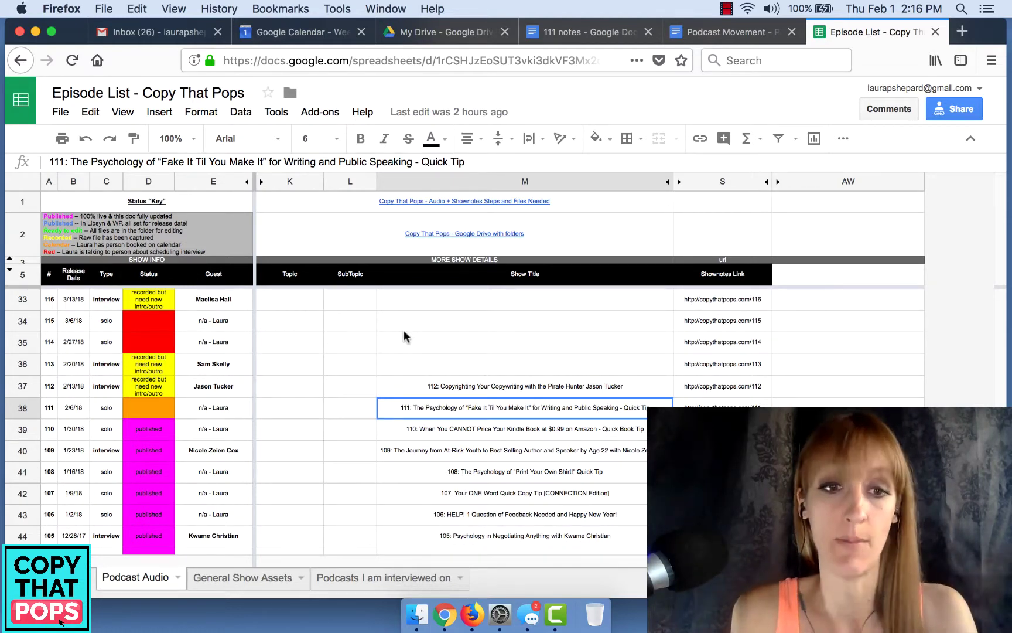
click(406, 365)
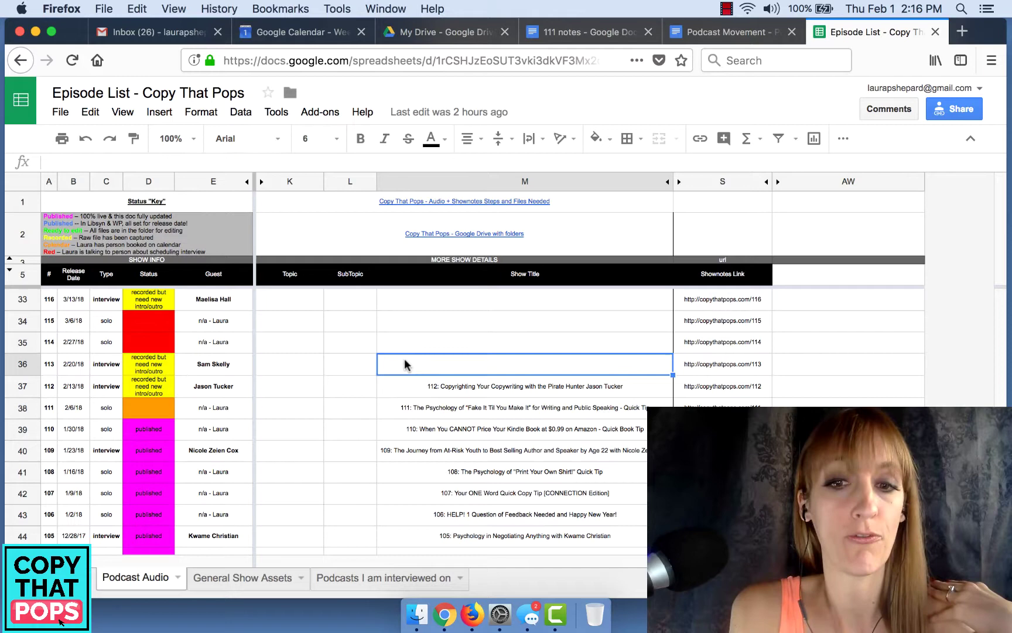
click(331, 409)
scroll(332, 409, down, 5)
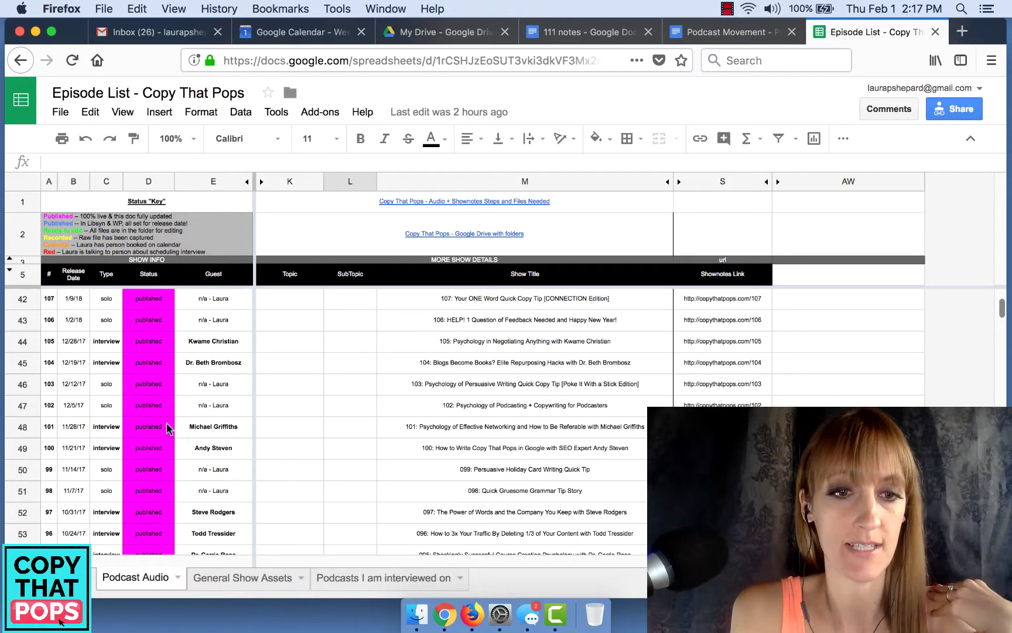
drag(167, 427, 165, 530)
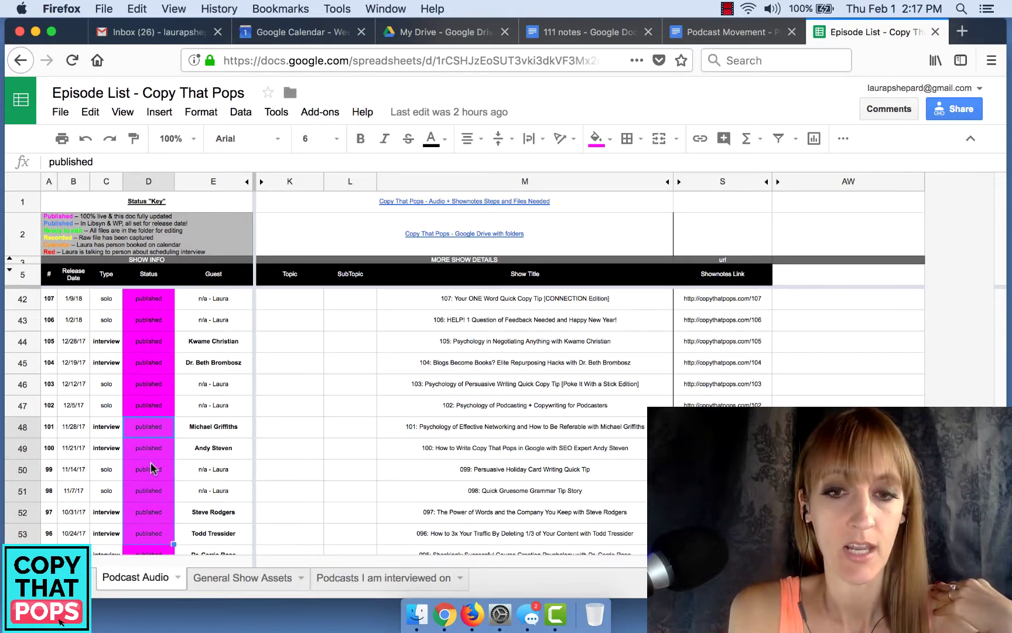
scroll(150, 467, up, 5)
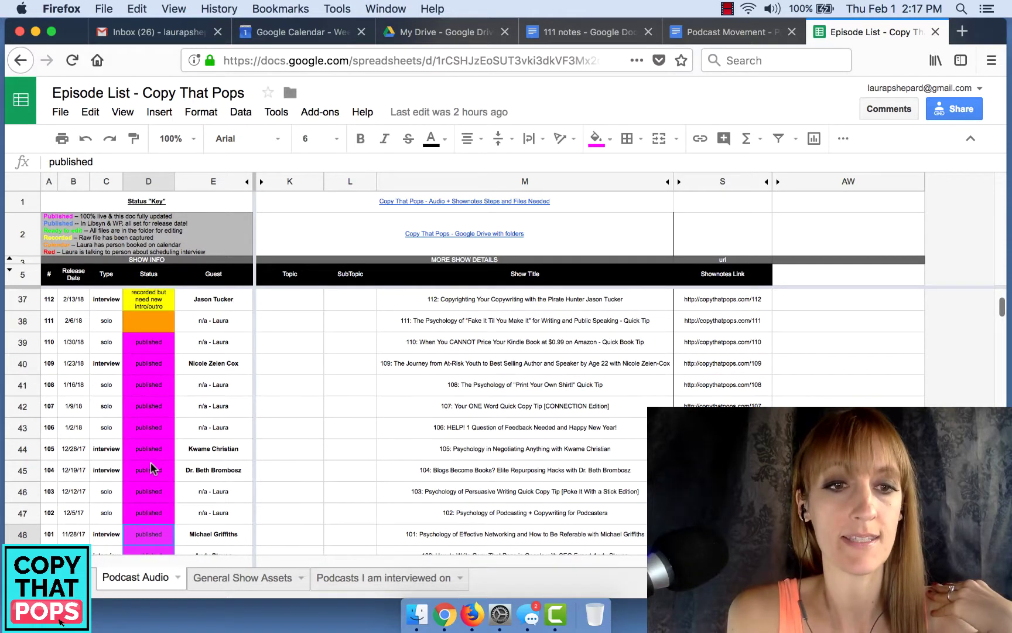
scroll(151, 467, up, 3)
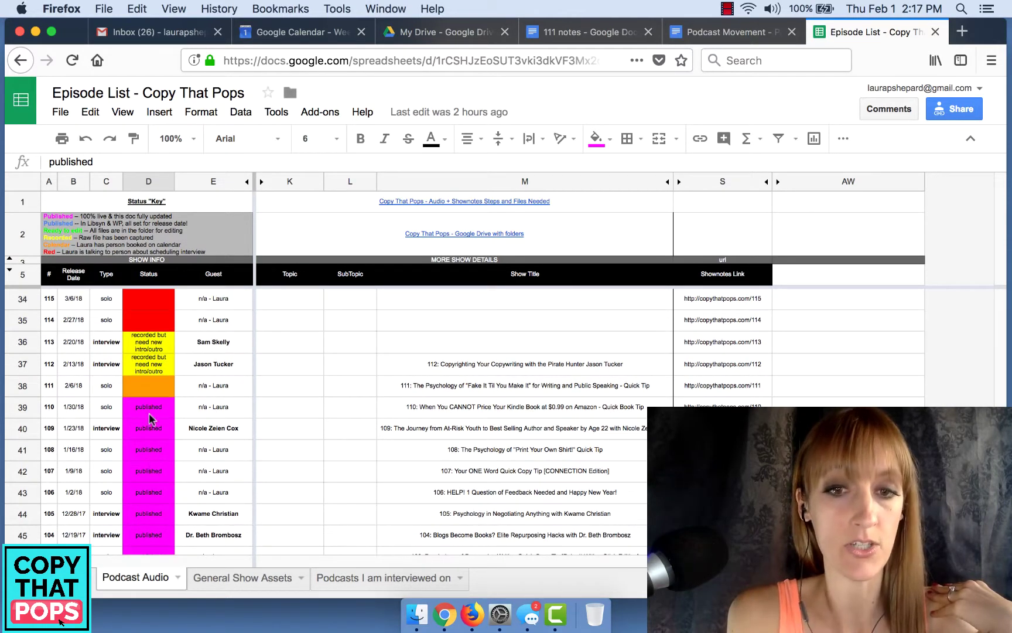
- Examine the color-coded statuses of upcoming episodes, from episode 111 up to interview episodes 124, 125, 128 and 129
click(151, 389)
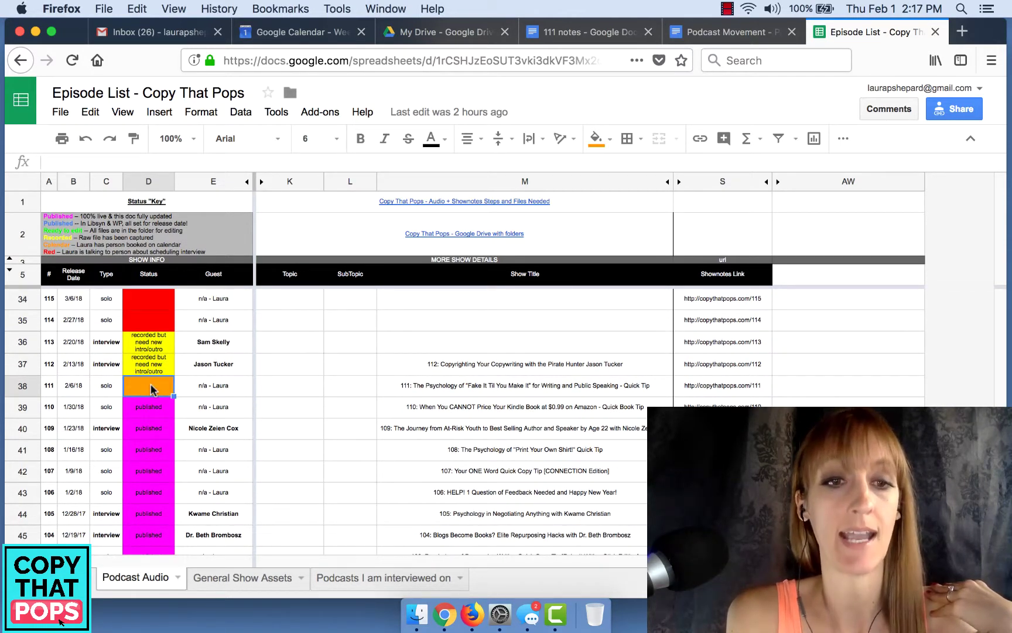
scroll(151, 389, up, 5)
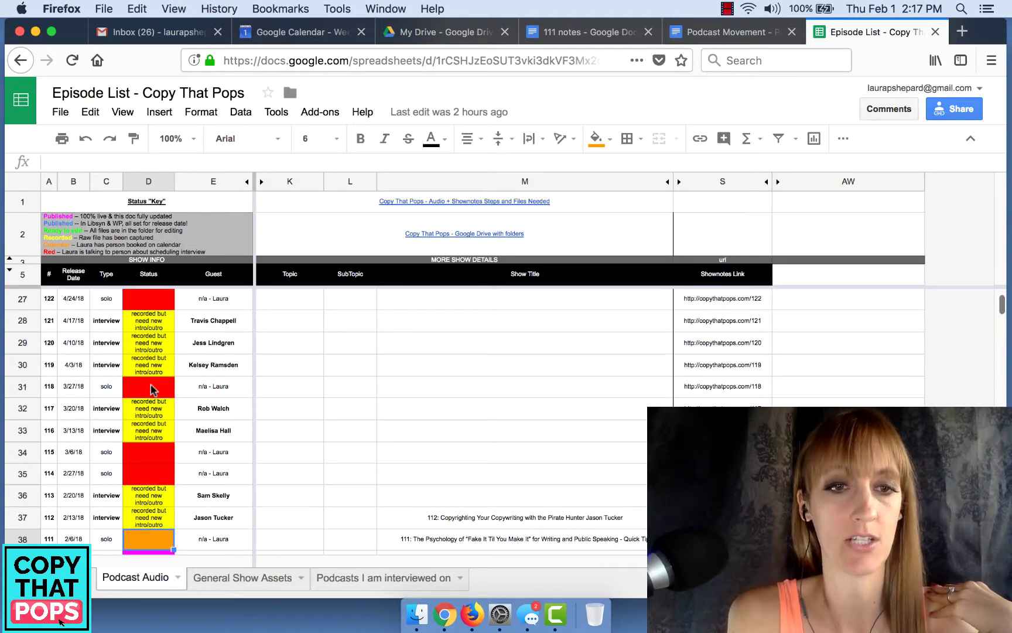
scroll(152, 389, up, 4)
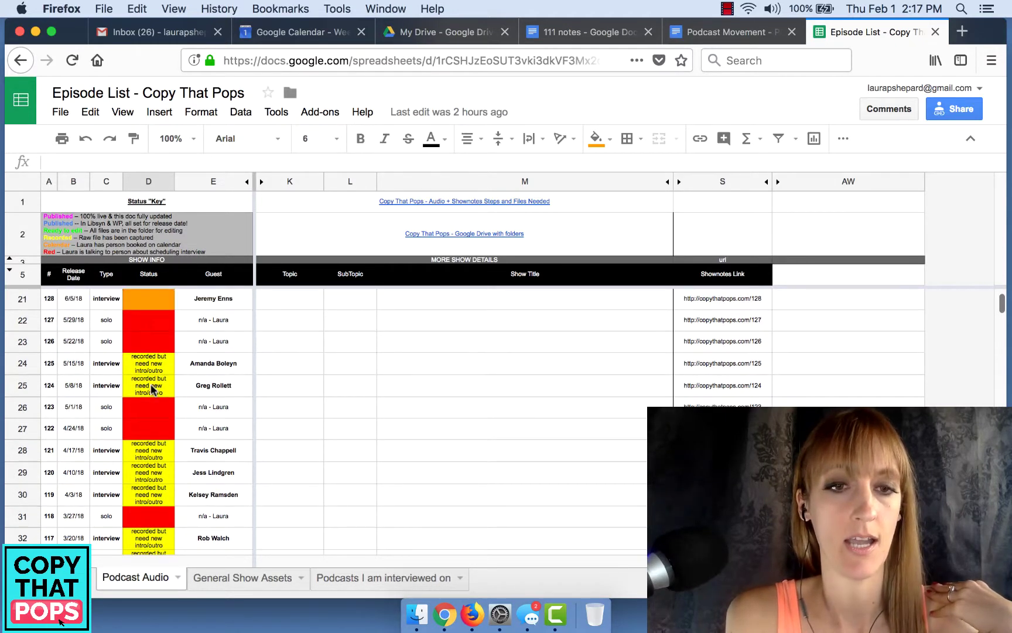
scroll(151, 389, up, 3)
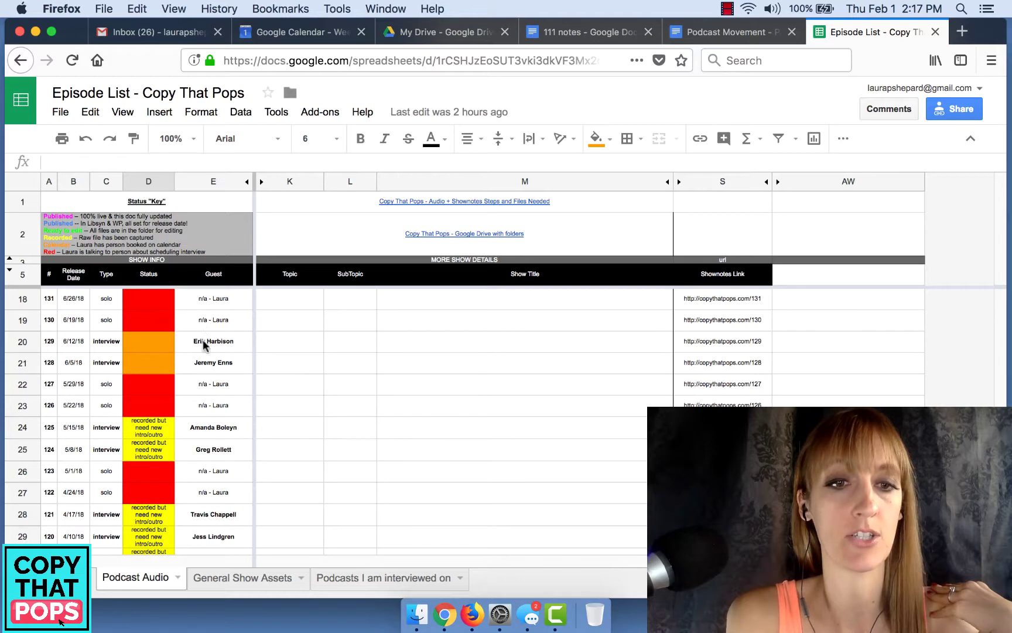
drag(204, 346, 162, 366)
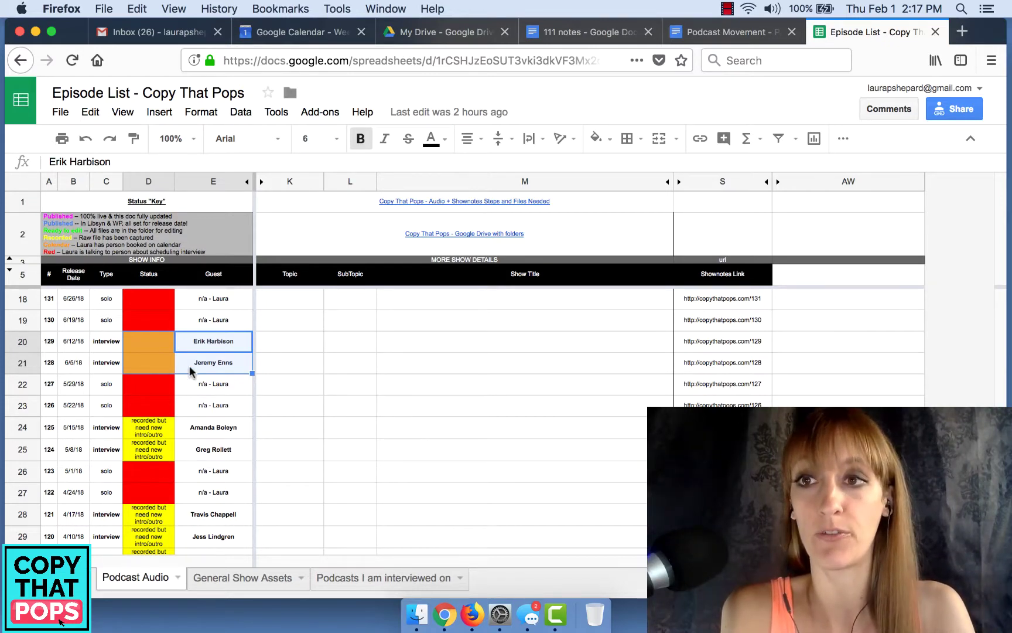
click(206, 393)
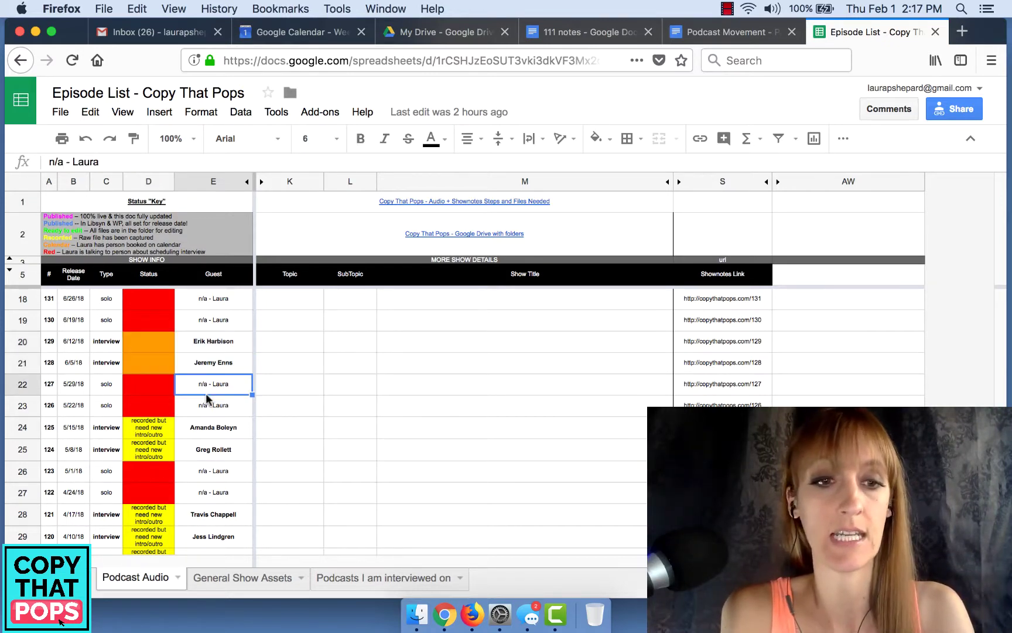
click(188, 423)
shift+click(103, 446)
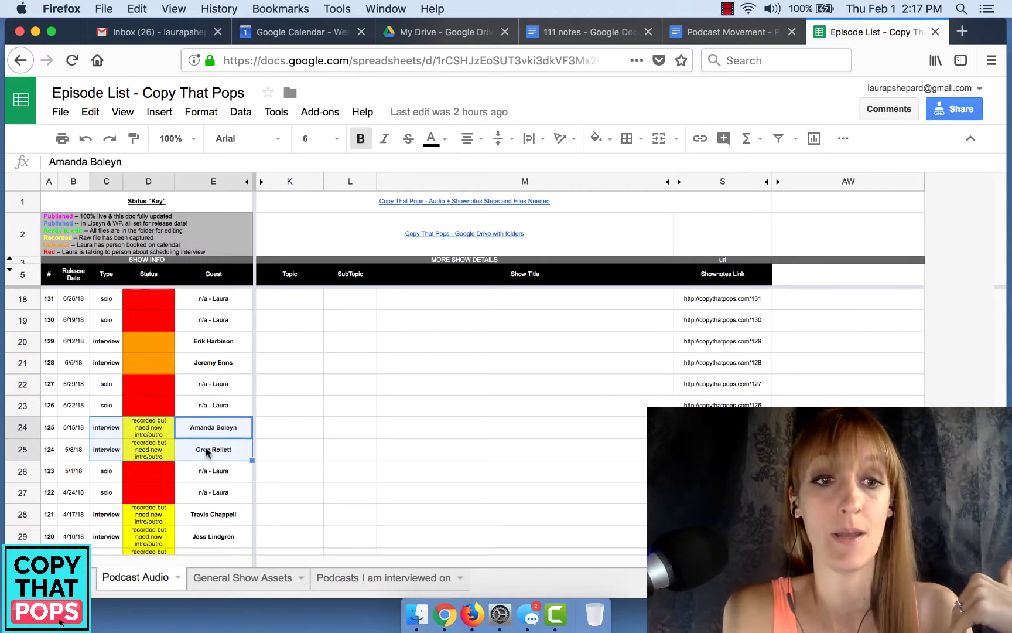
click(82, 386)
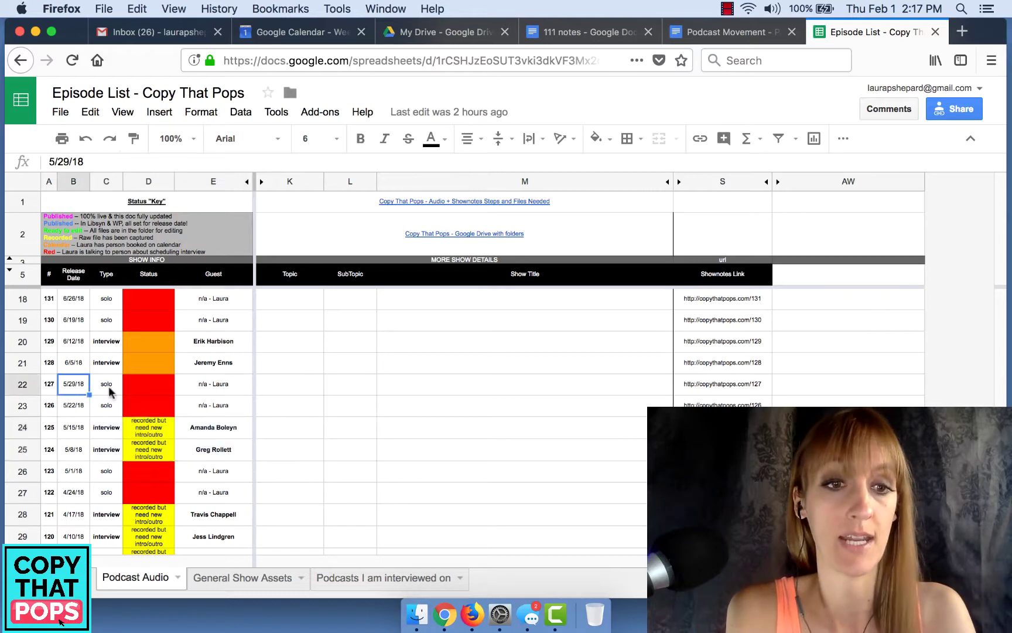
- Check episode 111's type, release date and status, and select its entire row
scroll(128, 405, down, 5)
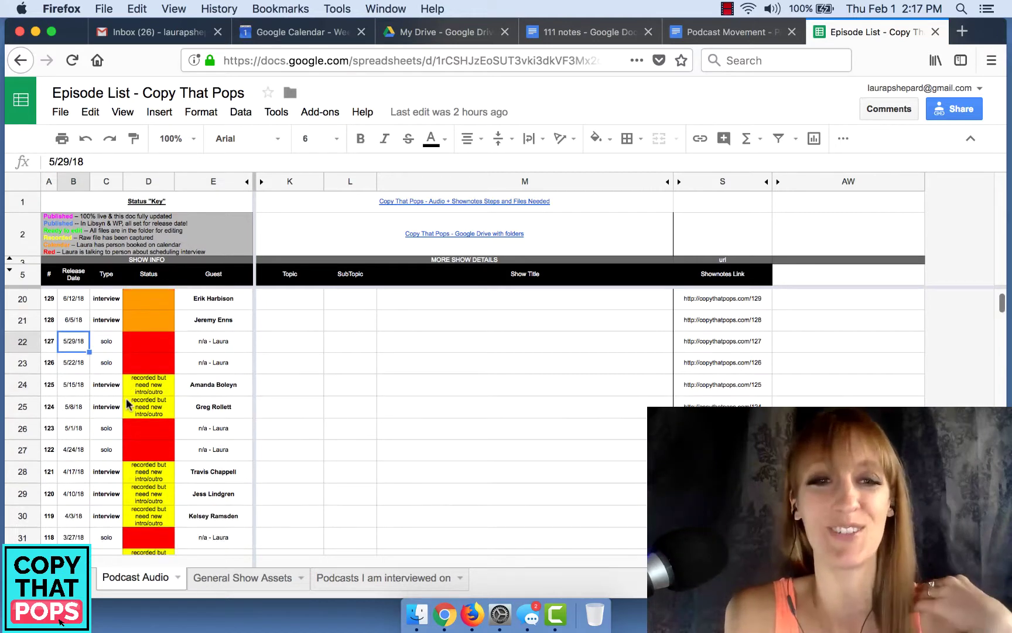
scroll(128, 404, down, 5)
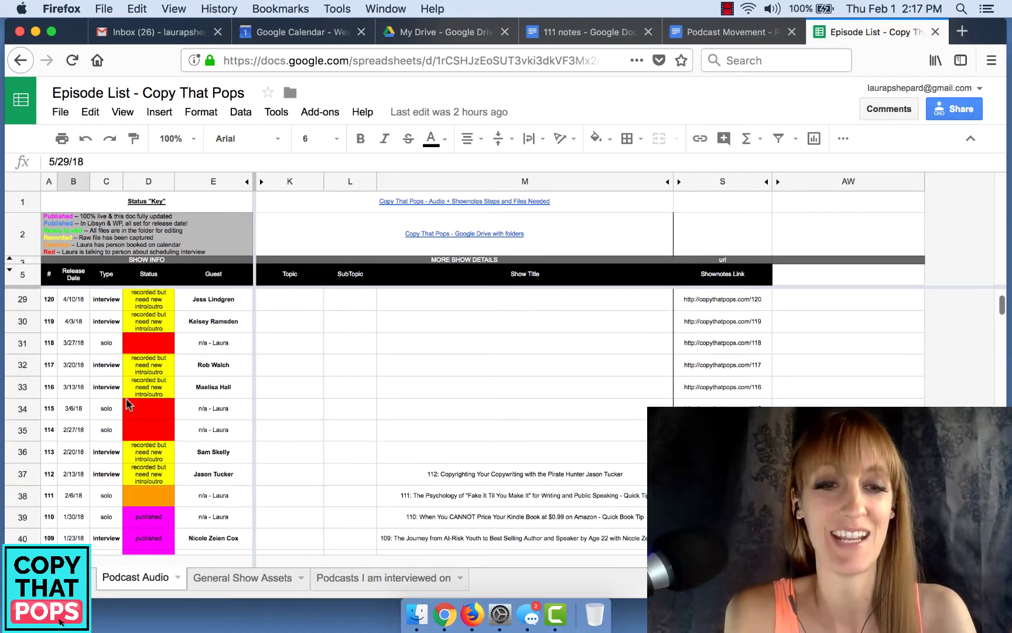
scroll(131, 404, down, 2)
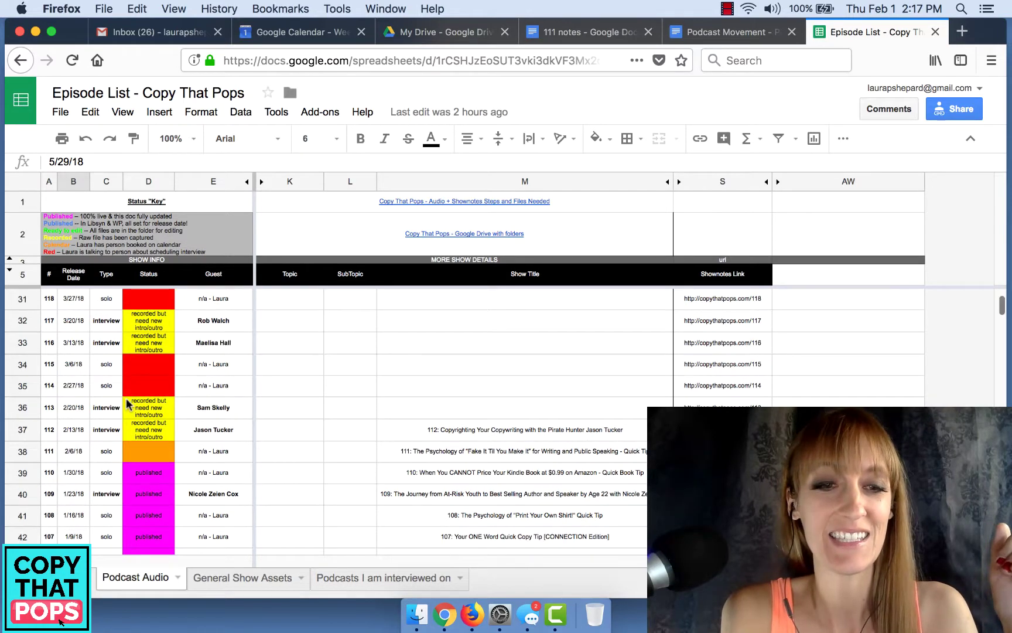
click(115, 438)
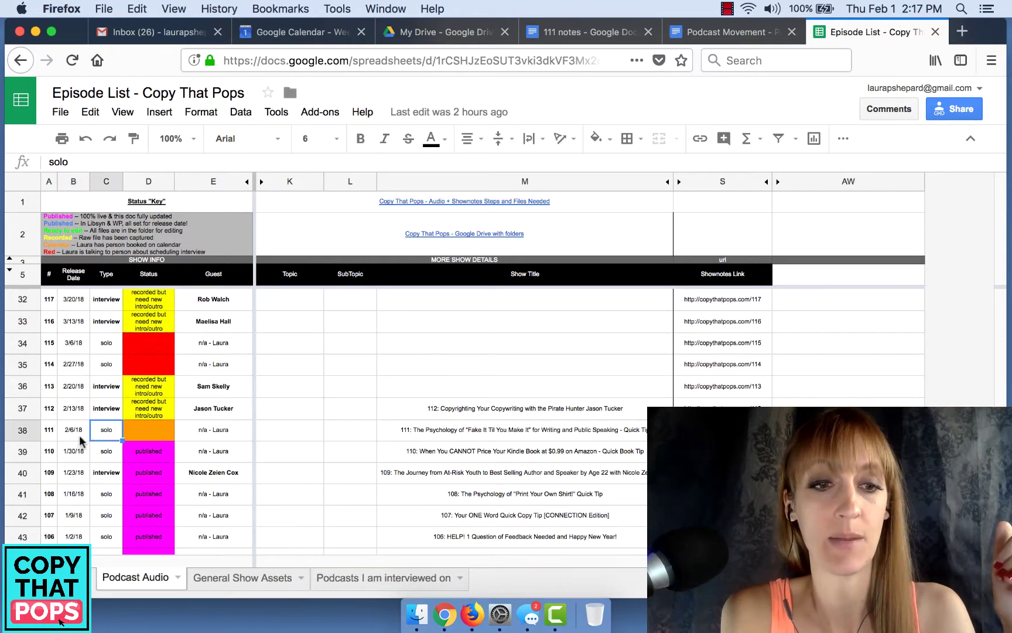
click(81, 439)
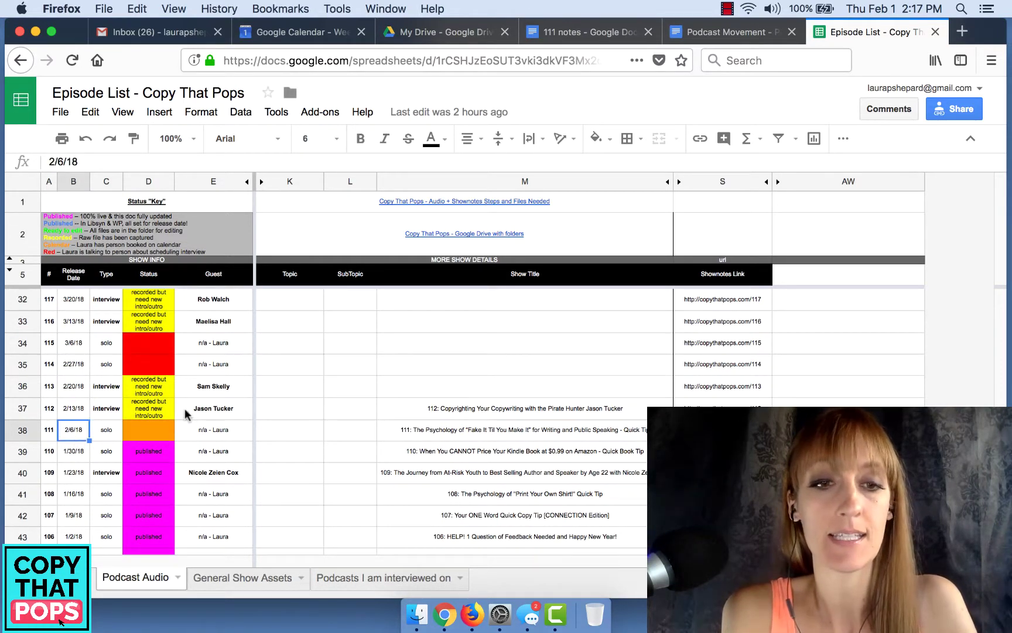
click(147, 414)
click(151, 429)
scroll(153, 426, down, 1)
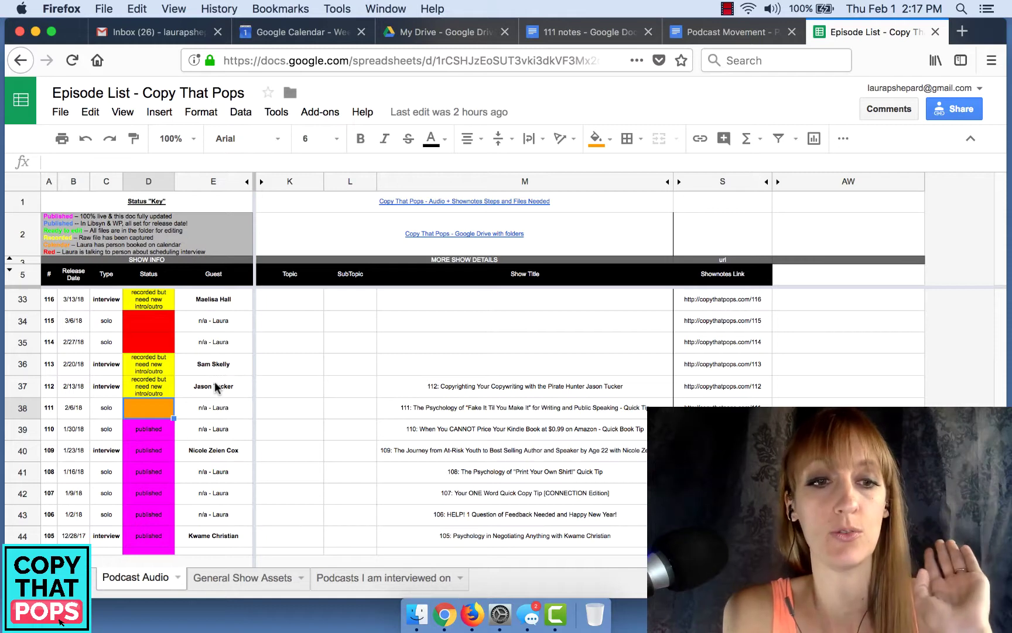
click(262, 388)
scroll(261, 389, down, 1)
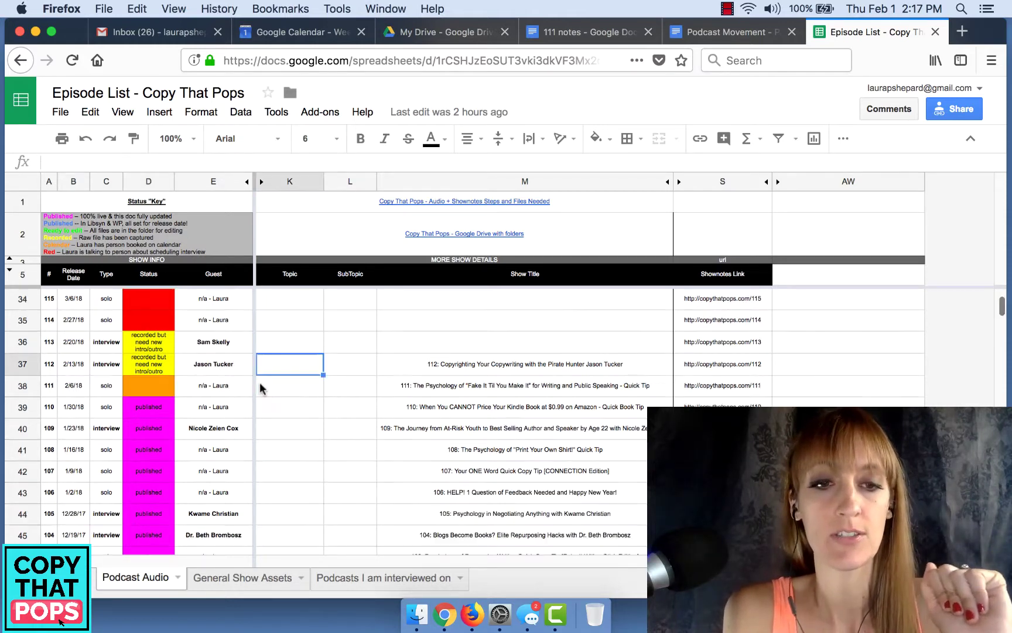
click(245, 387)
click(24, 385)
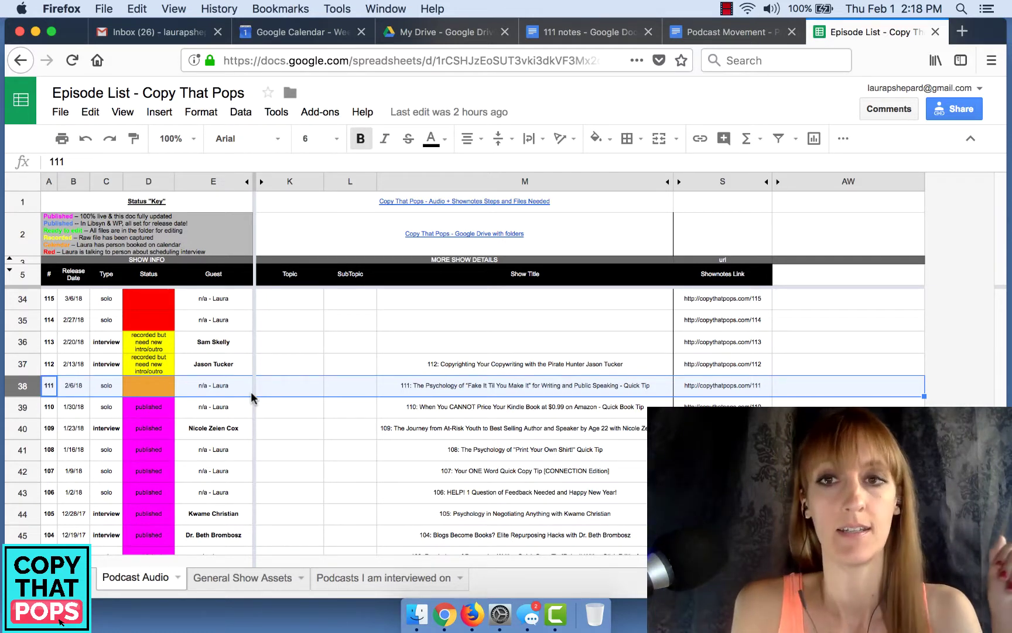
- Return to the 111 notes document and look through the script from the intro placeholder to the outro placeholder
click(589, 31)
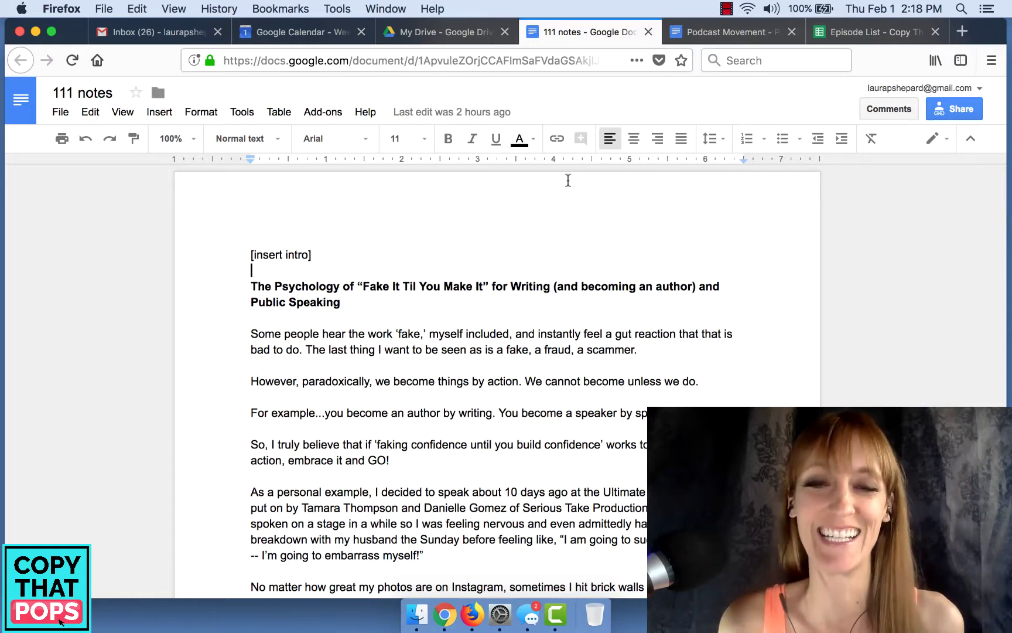
scroll(522, 299, down, 15)
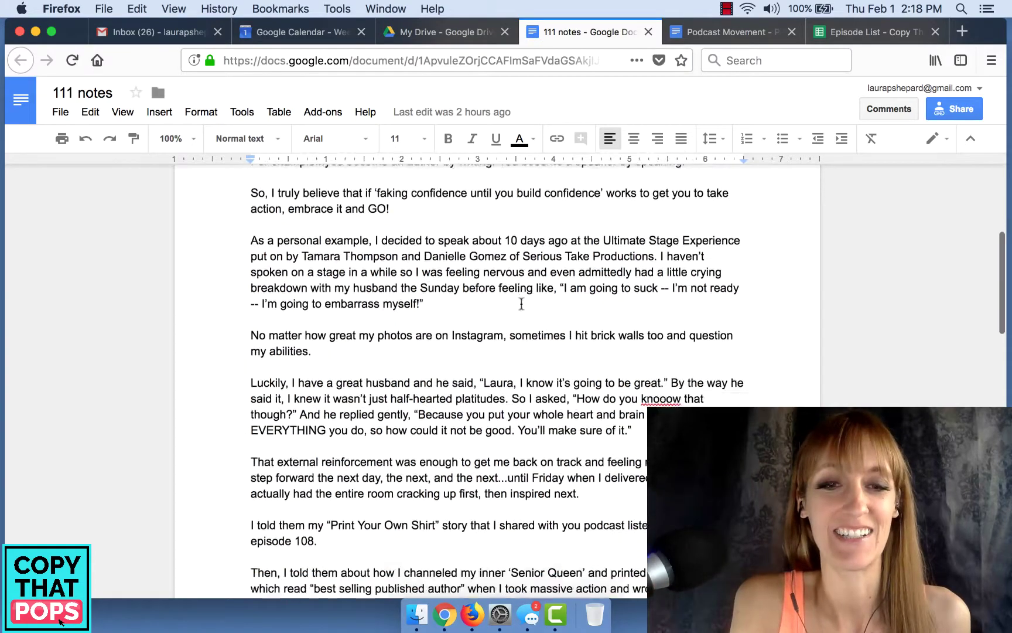
scroll(522, 303, down, 20)
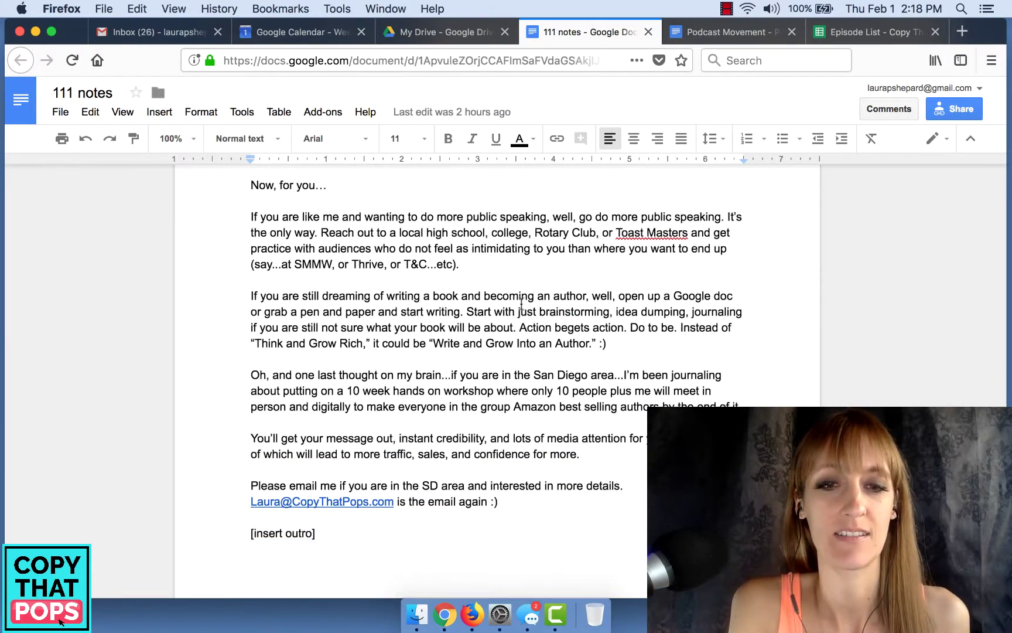
scroll(522, 303, up, 20)
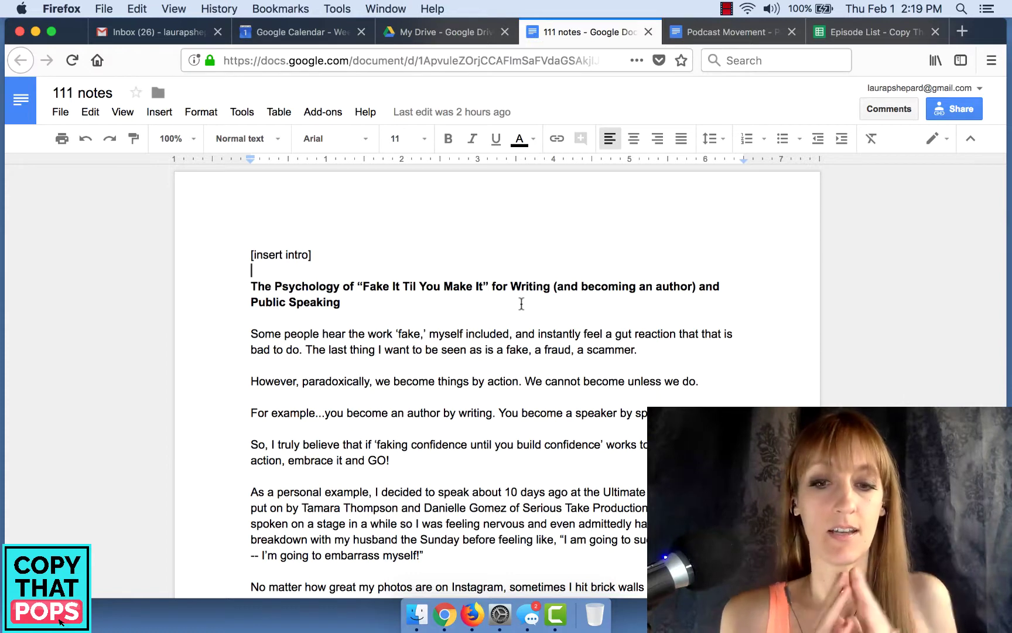
- Launch Audacity through a Spotlight search and dismiss its welcome window
key(super+space)
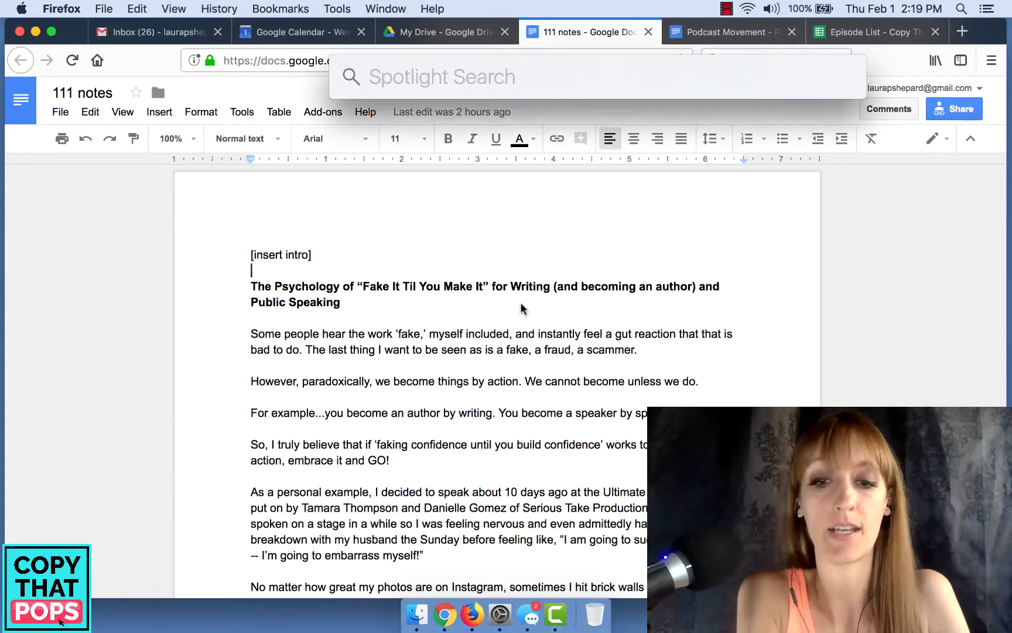
text(U)
key(BackSpace)
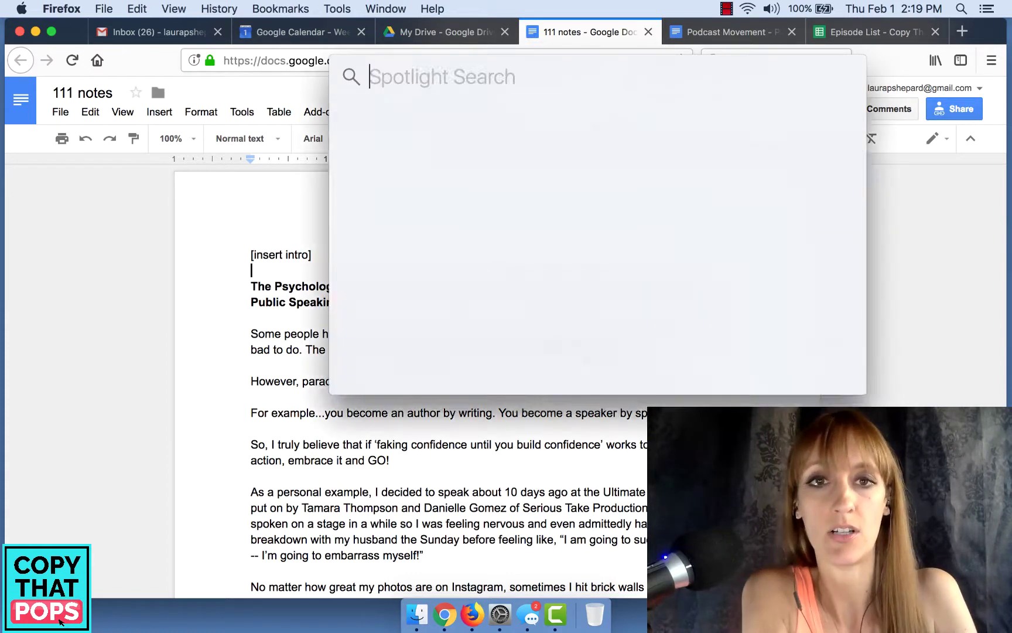
text(AU)
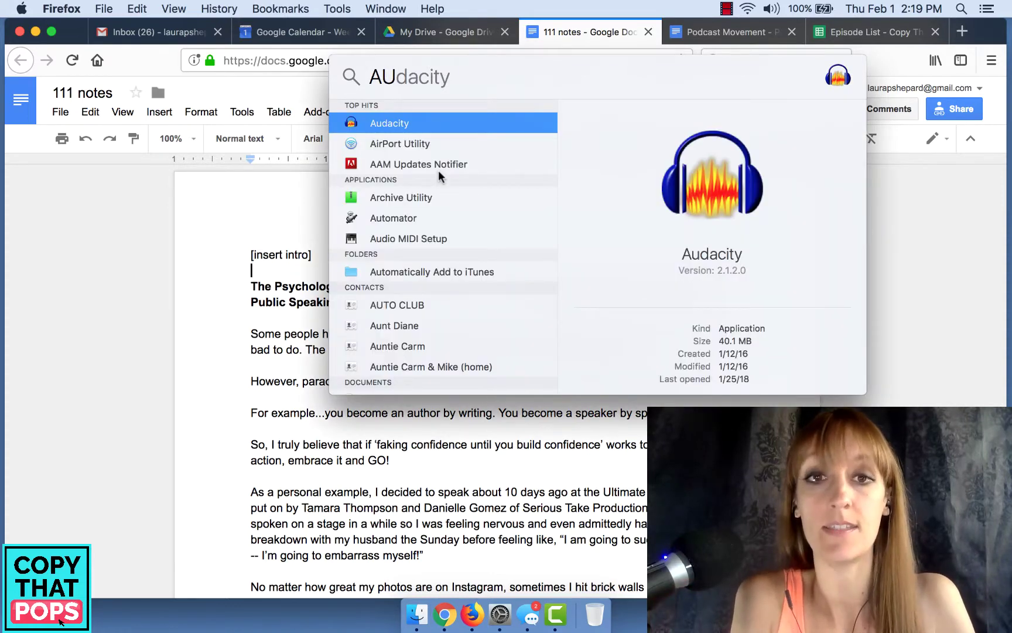
key(Return)
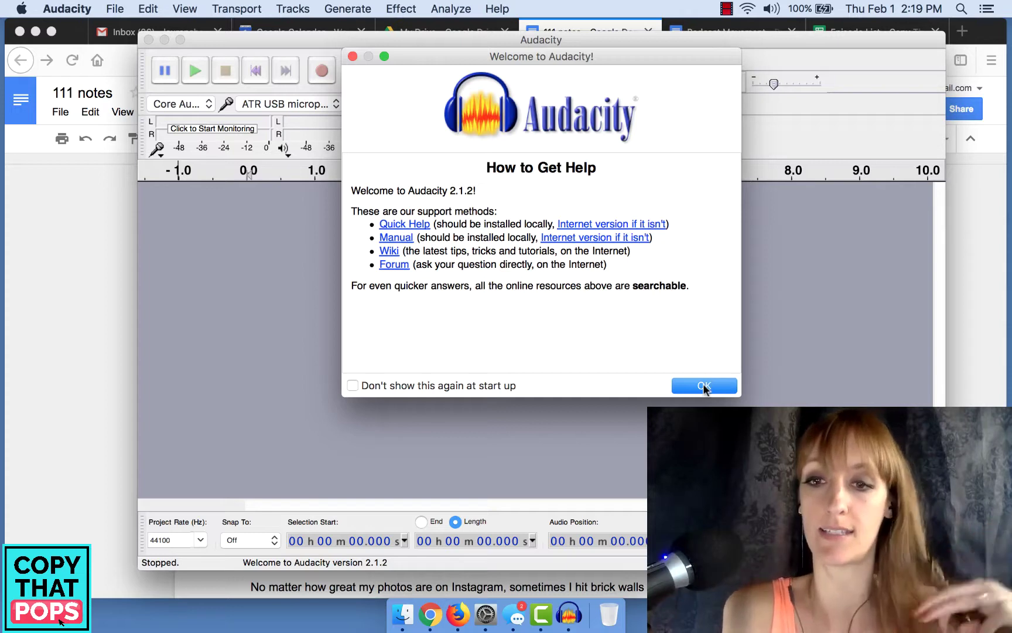
click(704, 386)
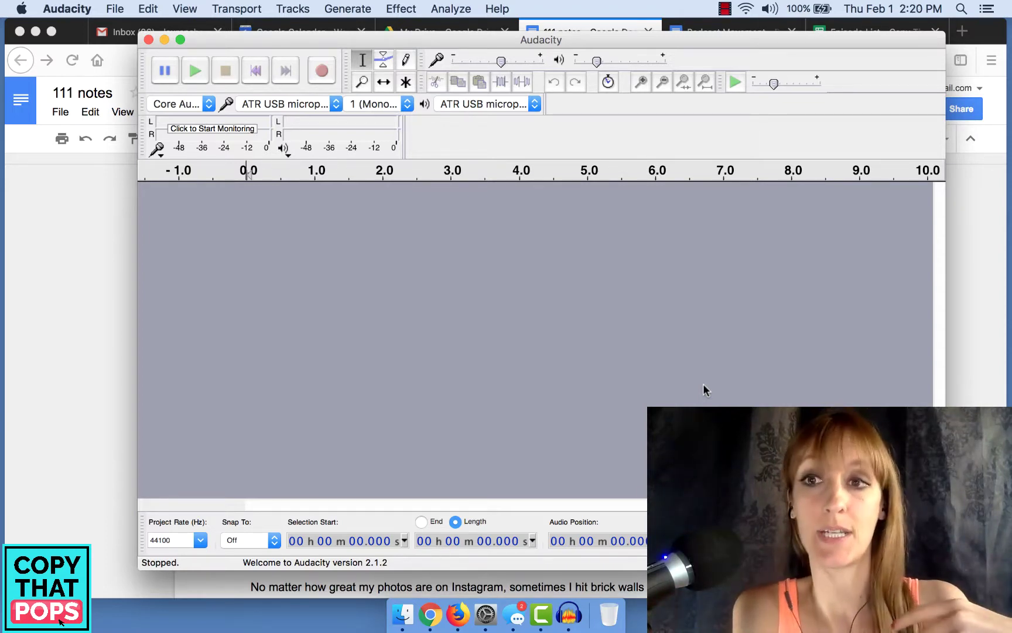
- Move and shorten the Audacity window, and narrow the Firefox window so the 111 notes script sits beside it
drag(655, 45, 716, 21)
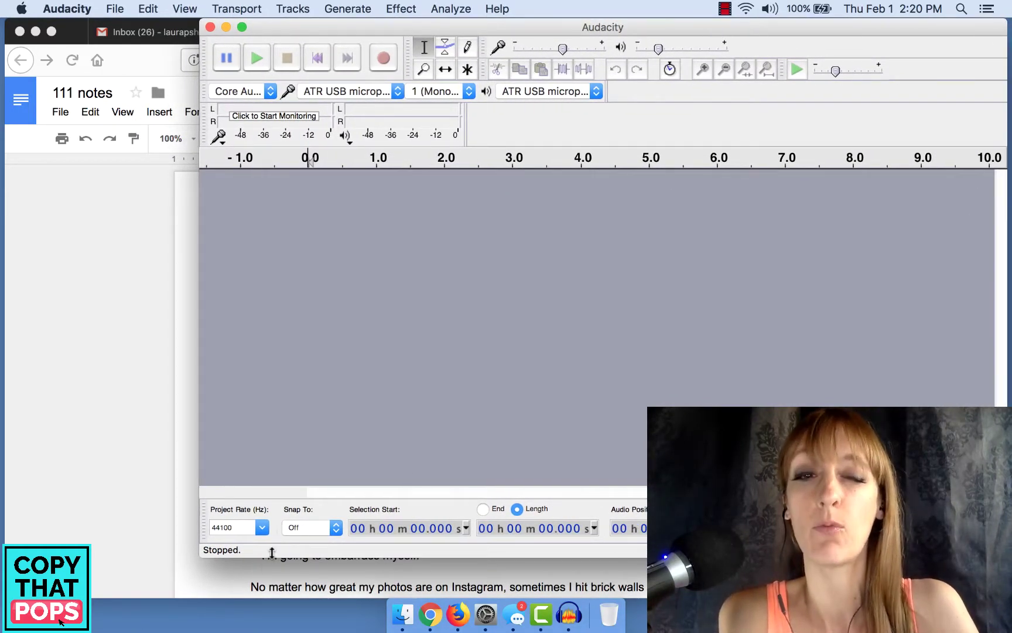
drag(224, 544, 229, 491)
click(119, 477)
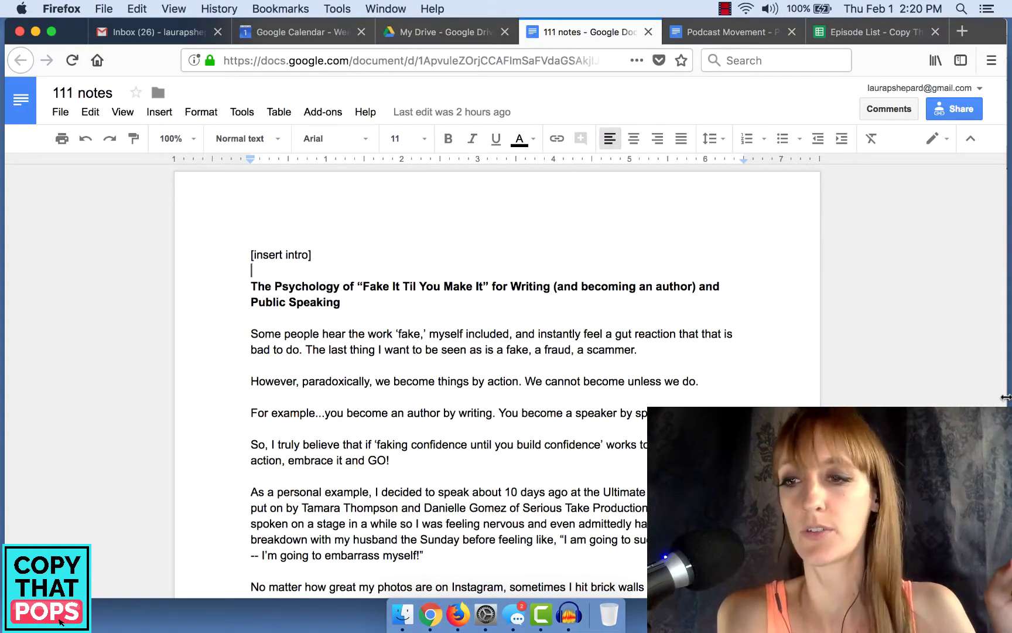
drag(1005, 397, 529, 414)
scroll(388, 413, down, 2)
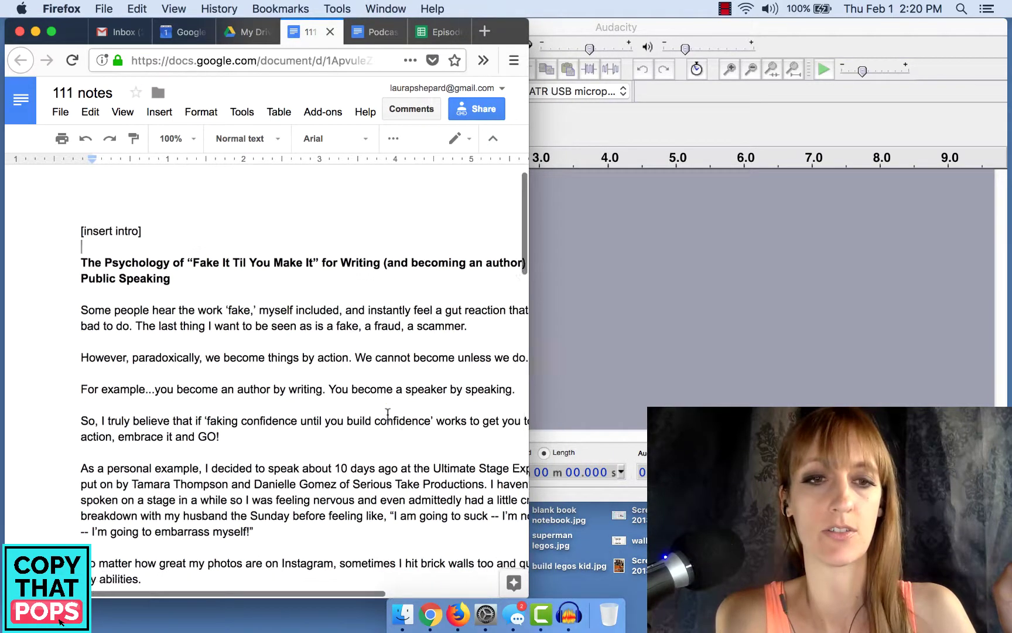
- In Audacity, confirm the ATR USB microphone for recording and playback, and raise the recording volume to maximum
scroll(388, 414, down, 2)
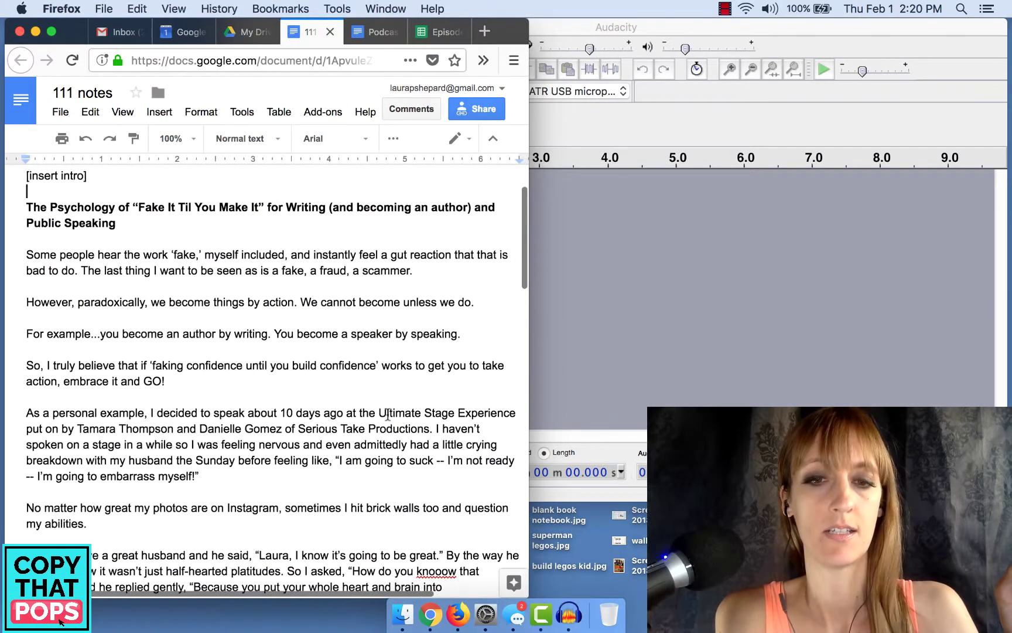
click(719, 391)
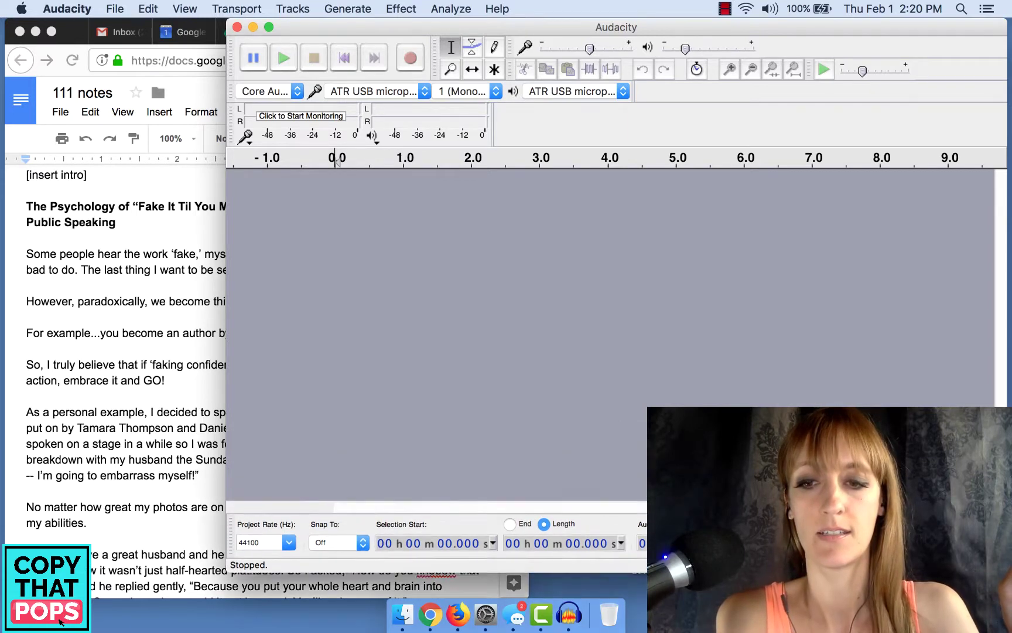
click(425, 92)
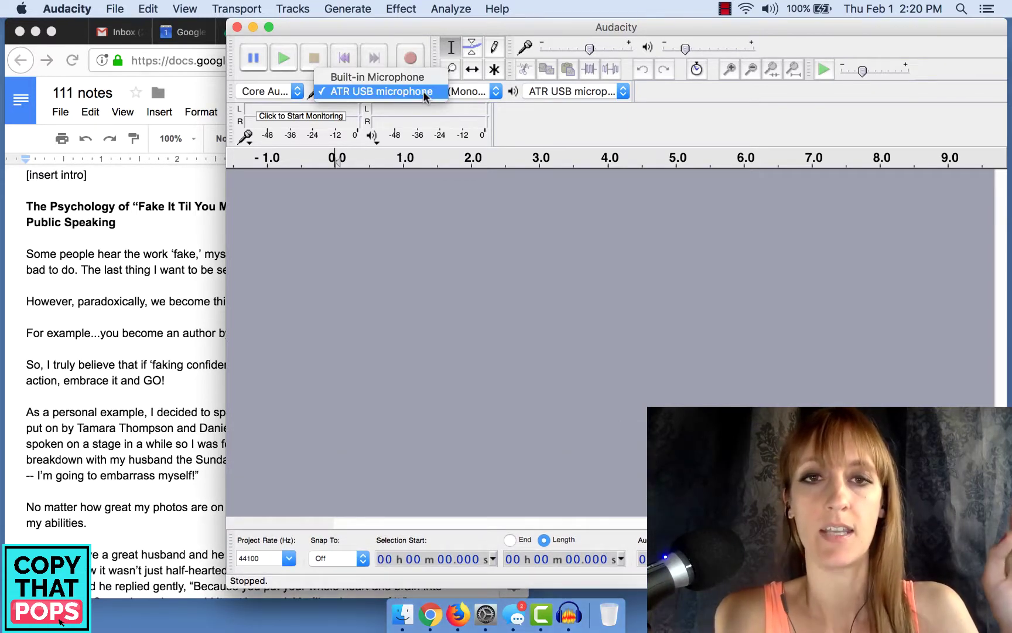
click(350, 93)
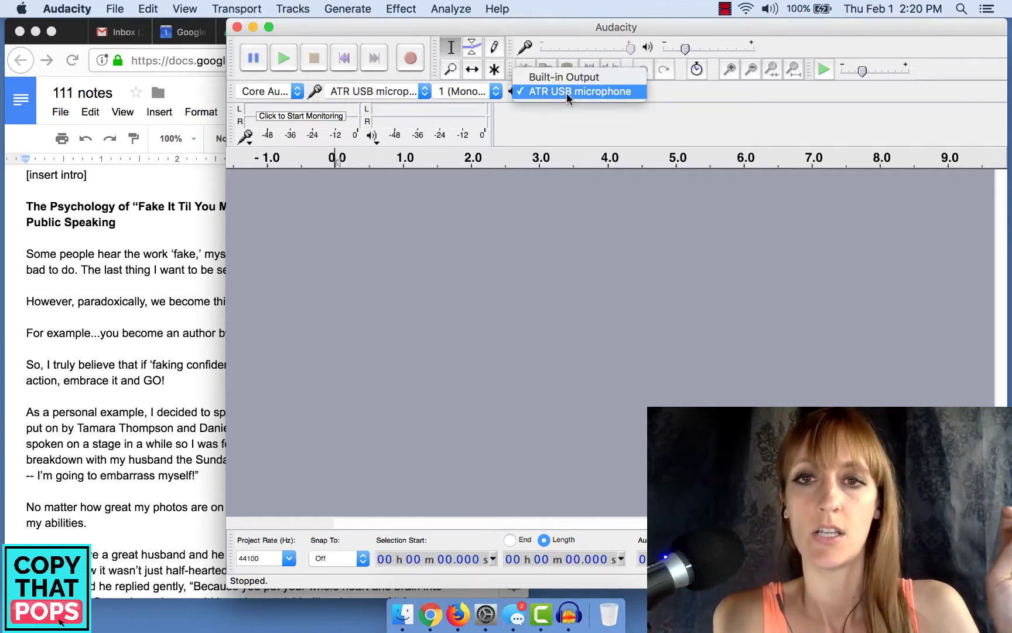
click(394, 87)
click(394, 87)
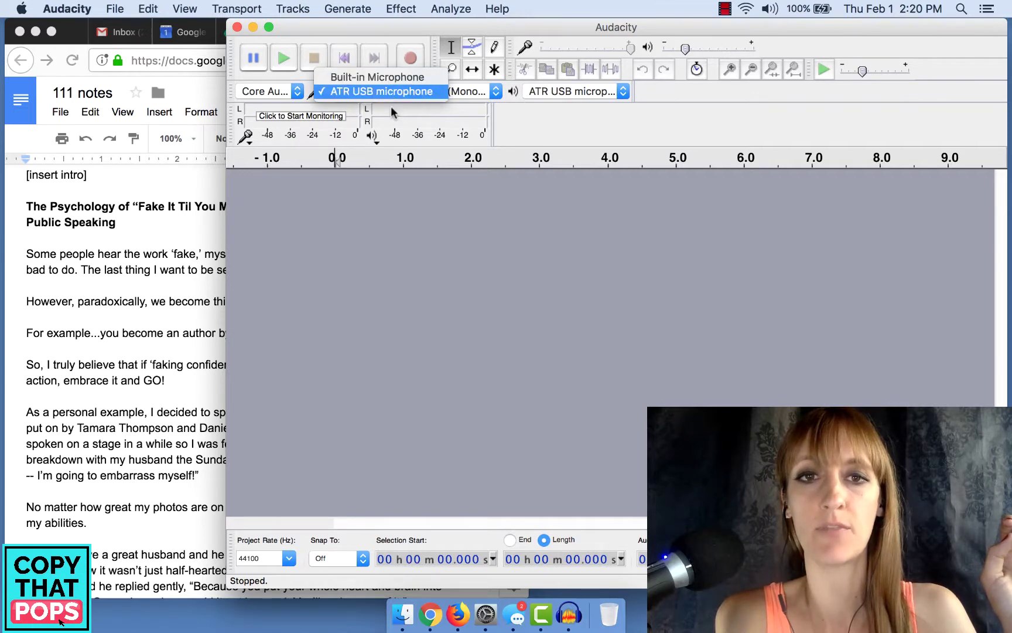
click(465, 424)
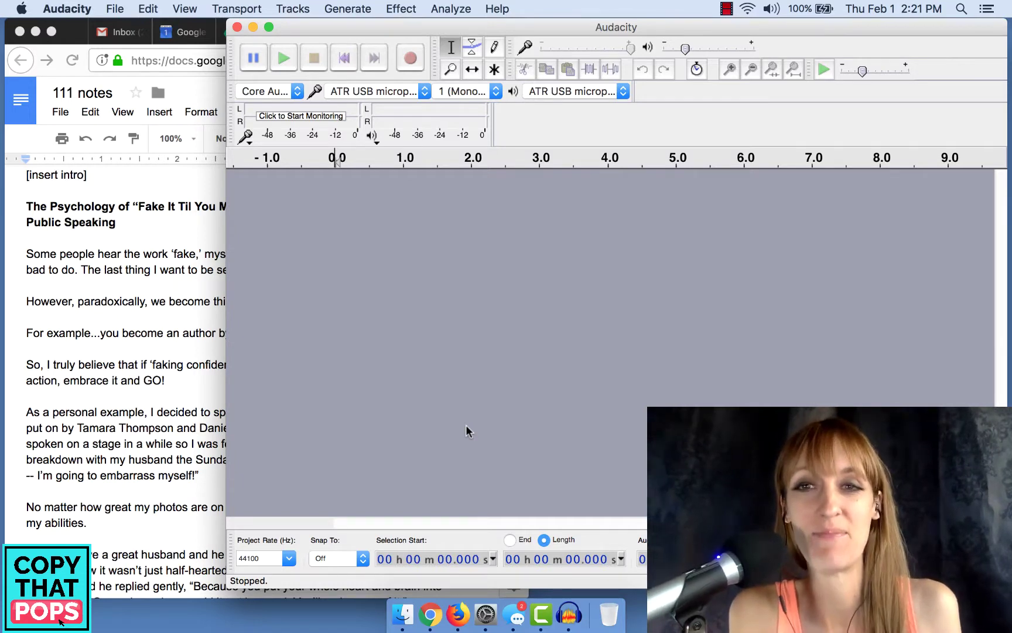
- Record a voice test of about 7 seconds in Audacity with the mono microphone input
click(205, 255)
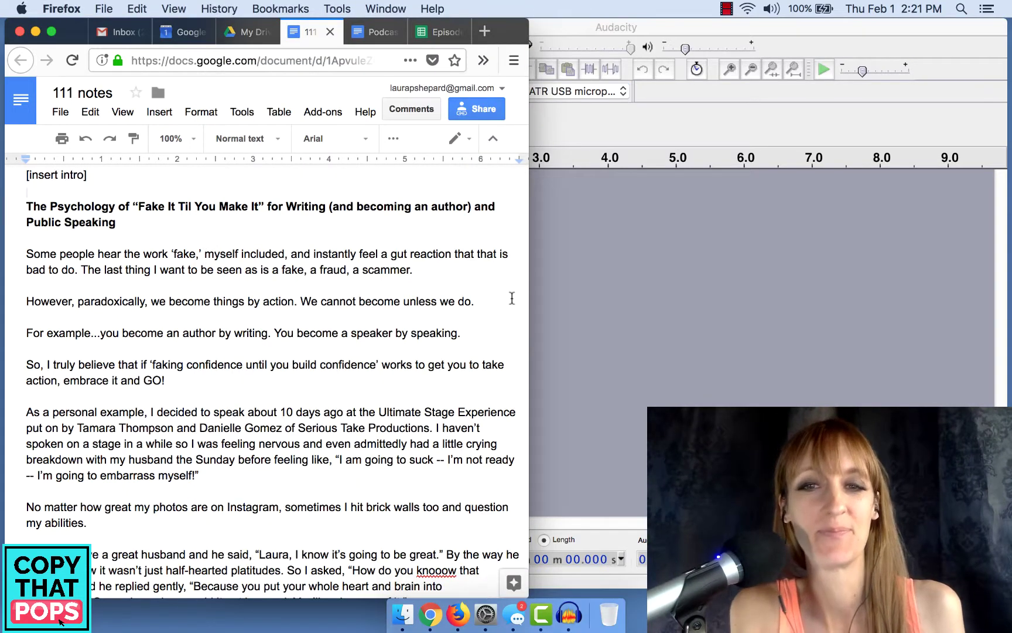
click(596, 306)
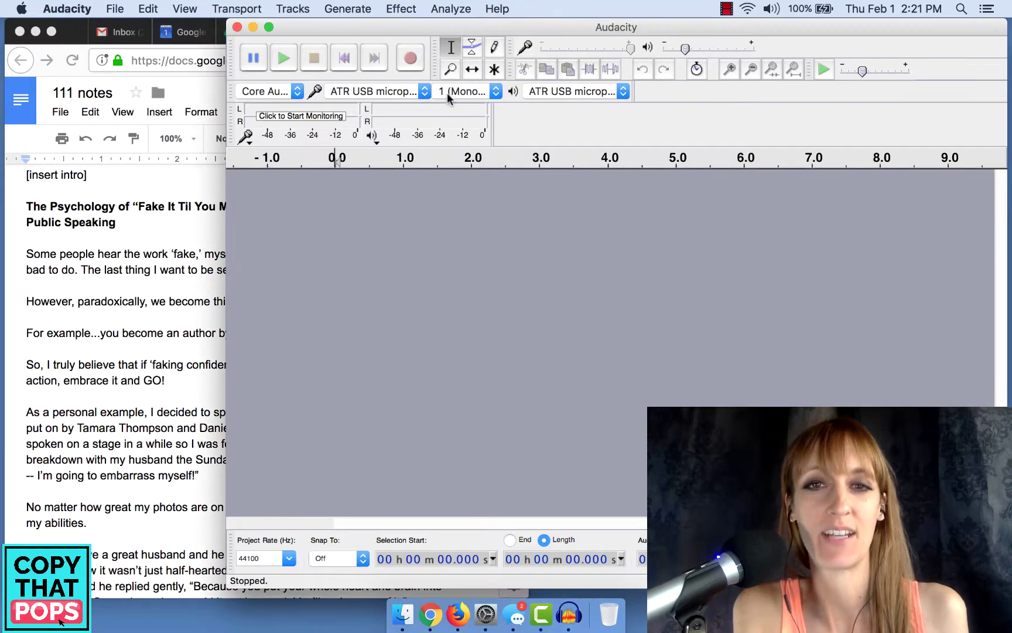
click(408, 62)
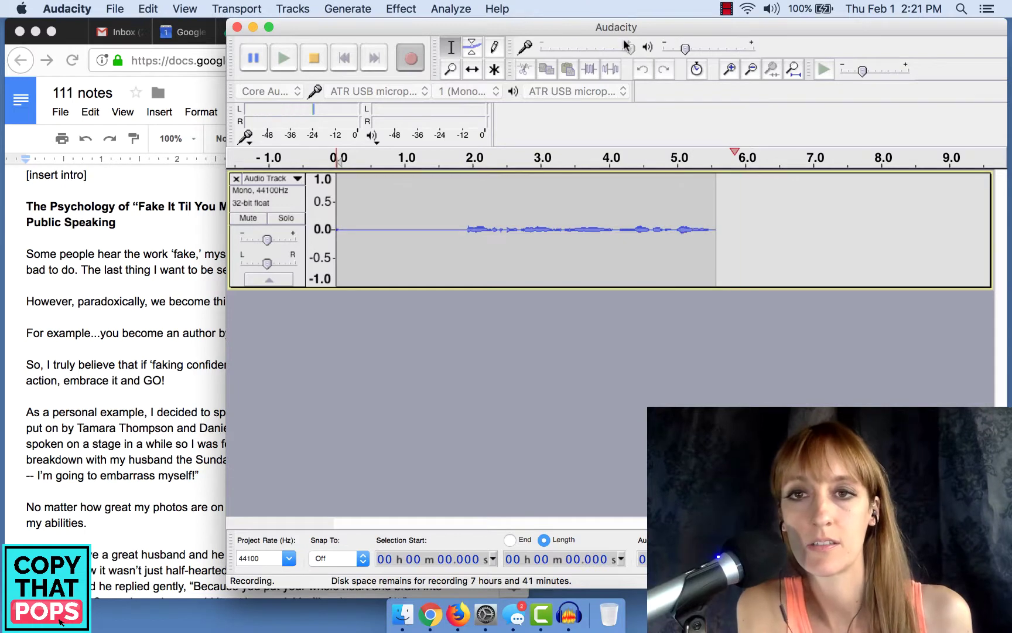
key(space)
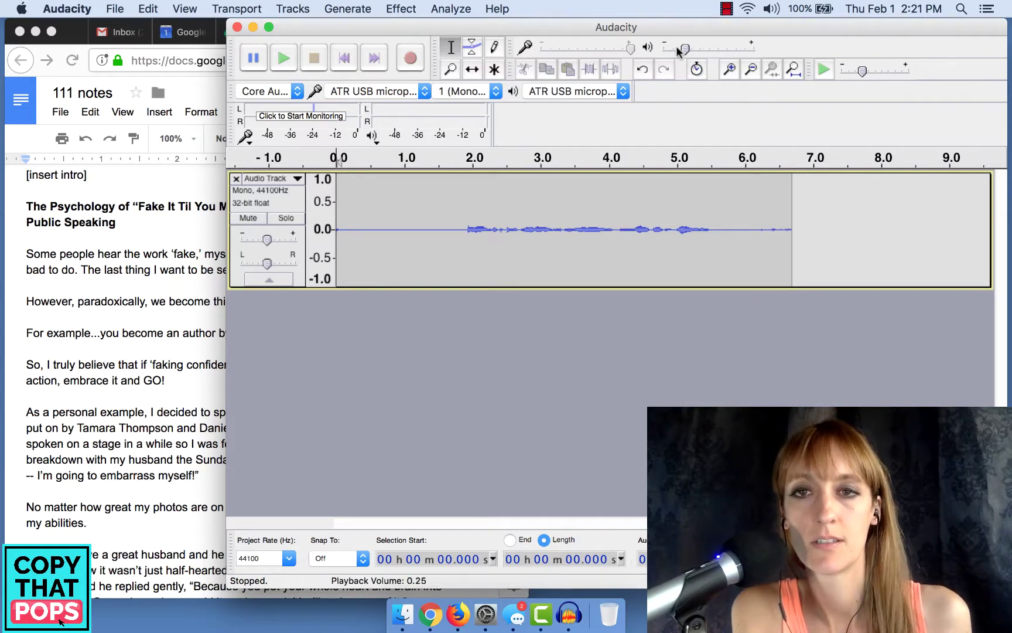
- Play back the voice test from about 1.5 seconds and delete its audio track
click(441, 228)
key(space)
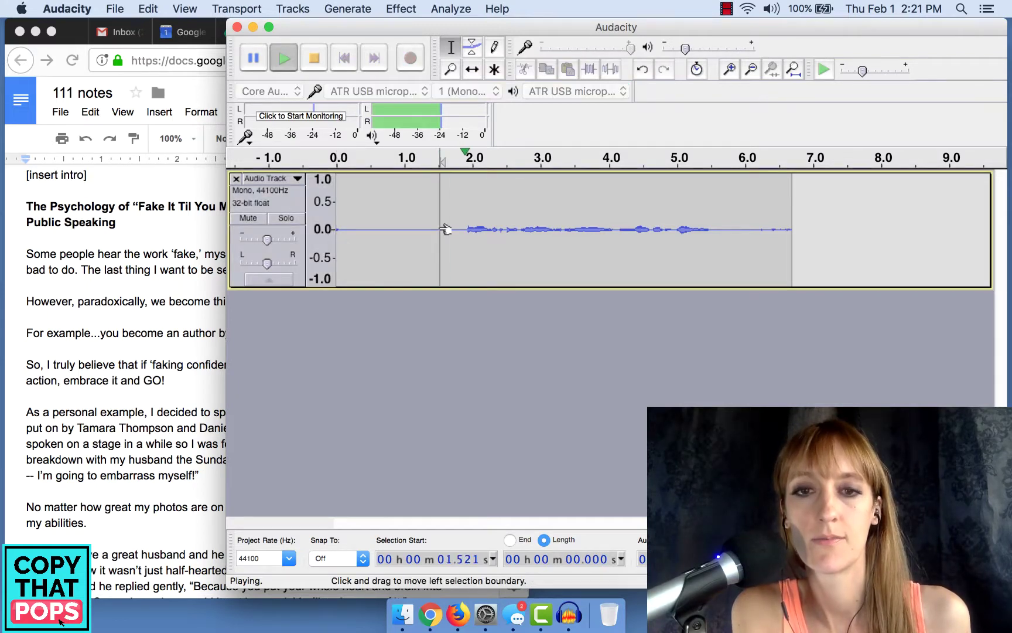
key(space)
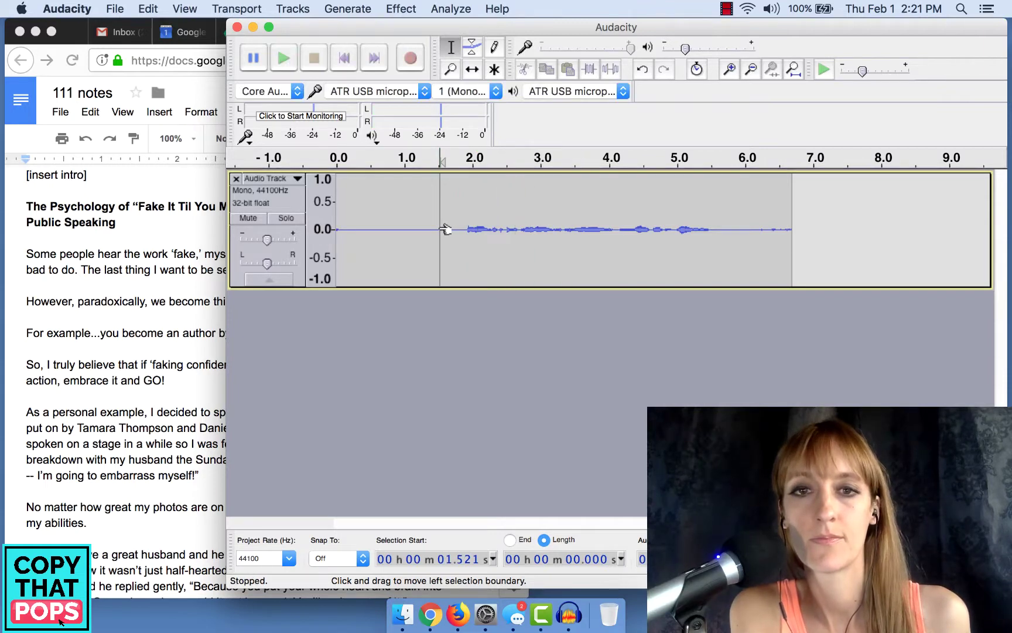
click(235, 179)
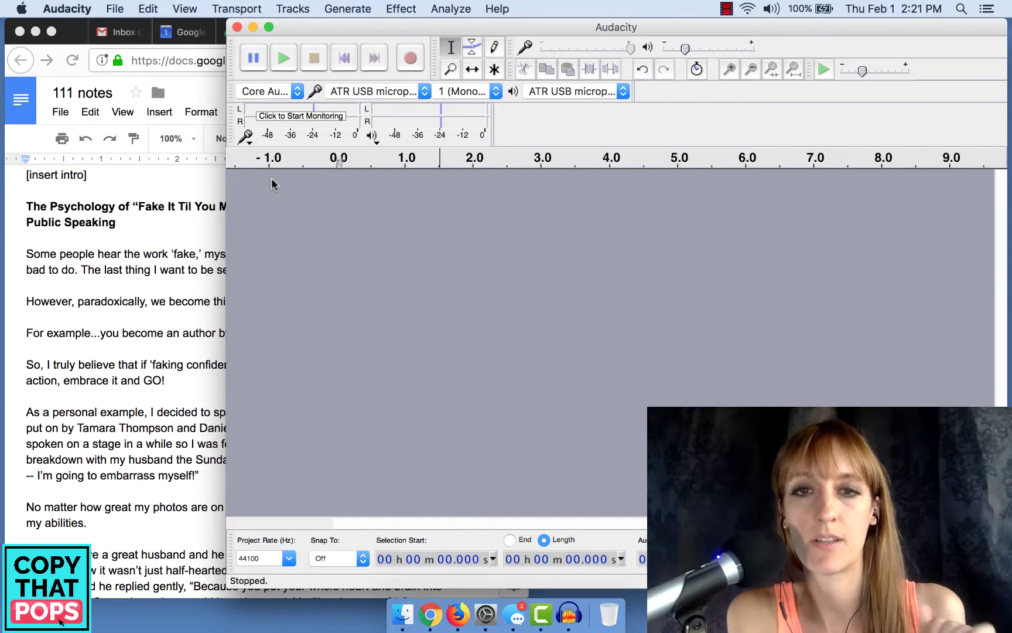
- Start the episode recording in Audacity and return to the opening paragraphs of the 111 notes script in Firefox
click(411, 59)
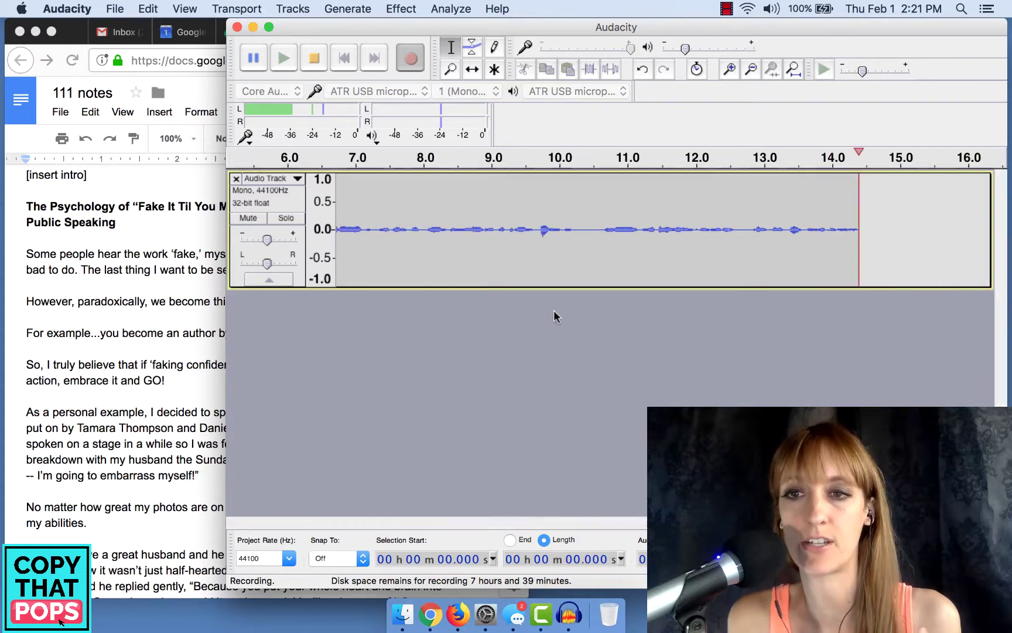
key(super+Tab)
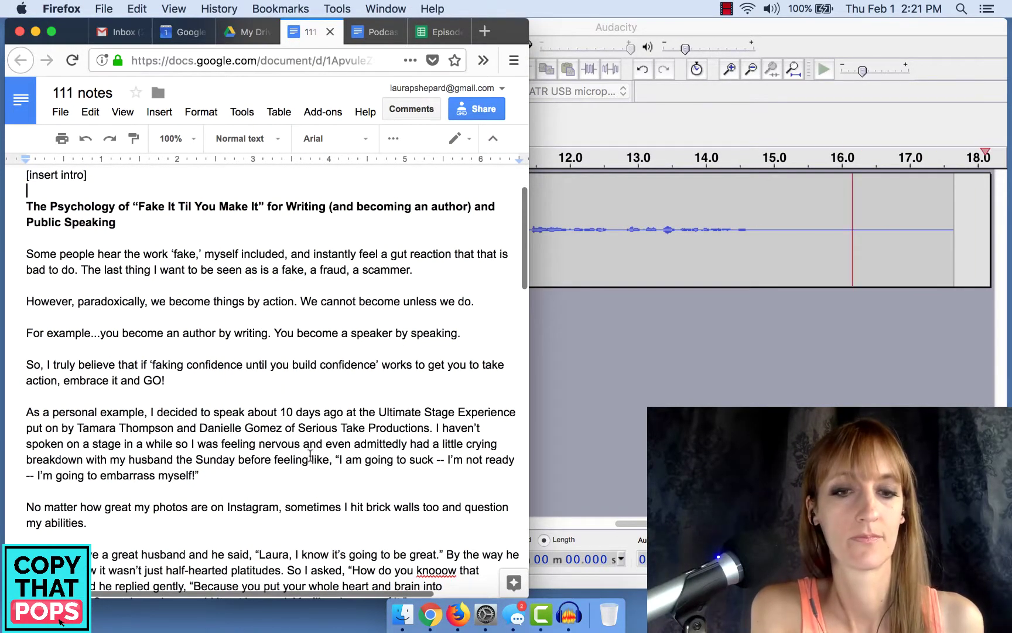
scroll(310, 455, down, 2)
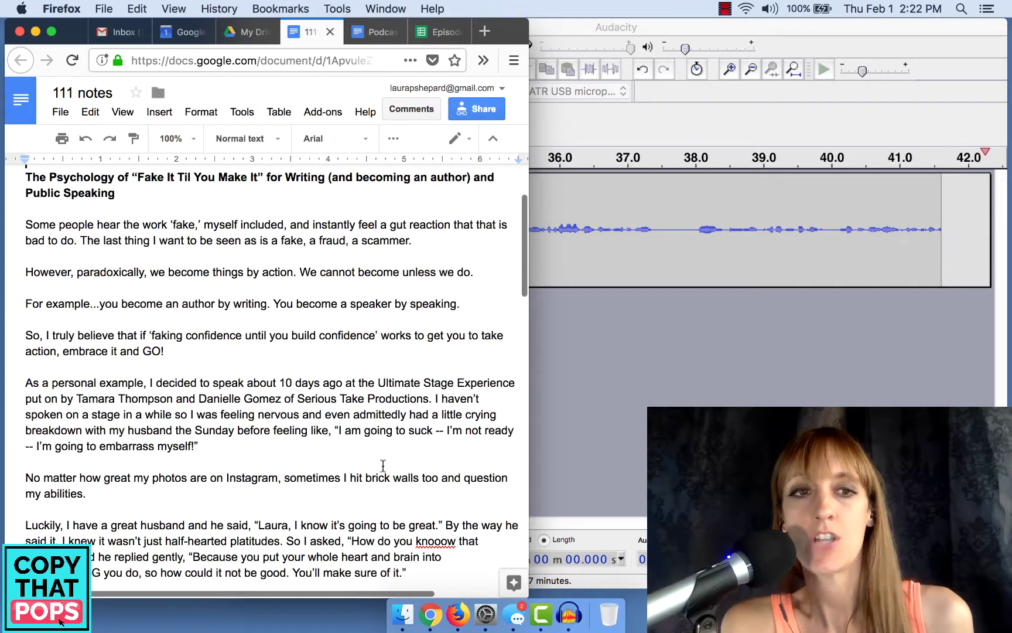
scroll(364, 463, down, 2)
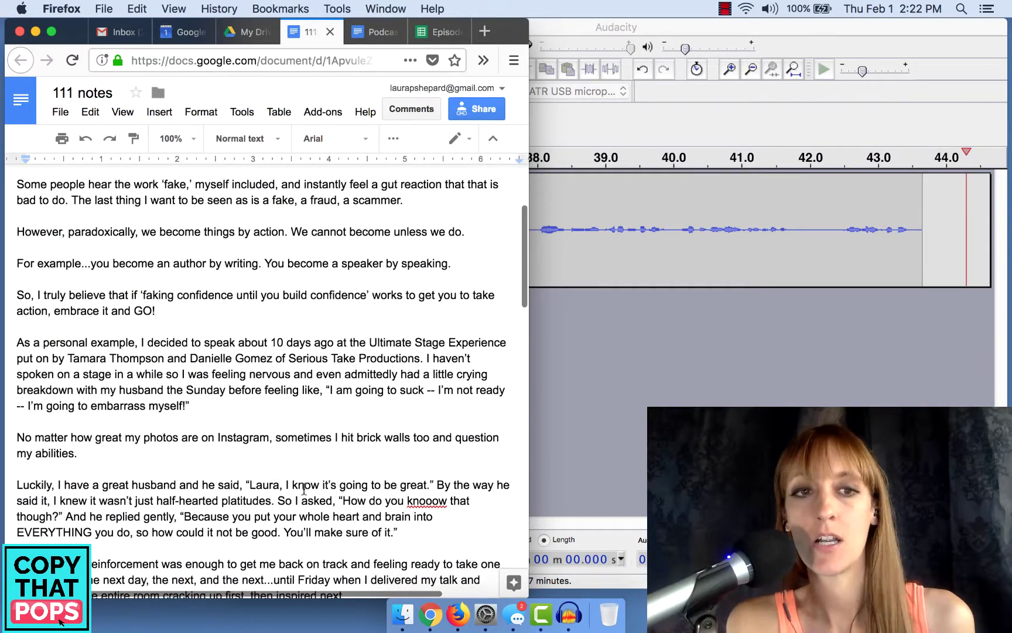
scroll(304, 488, up, 1)
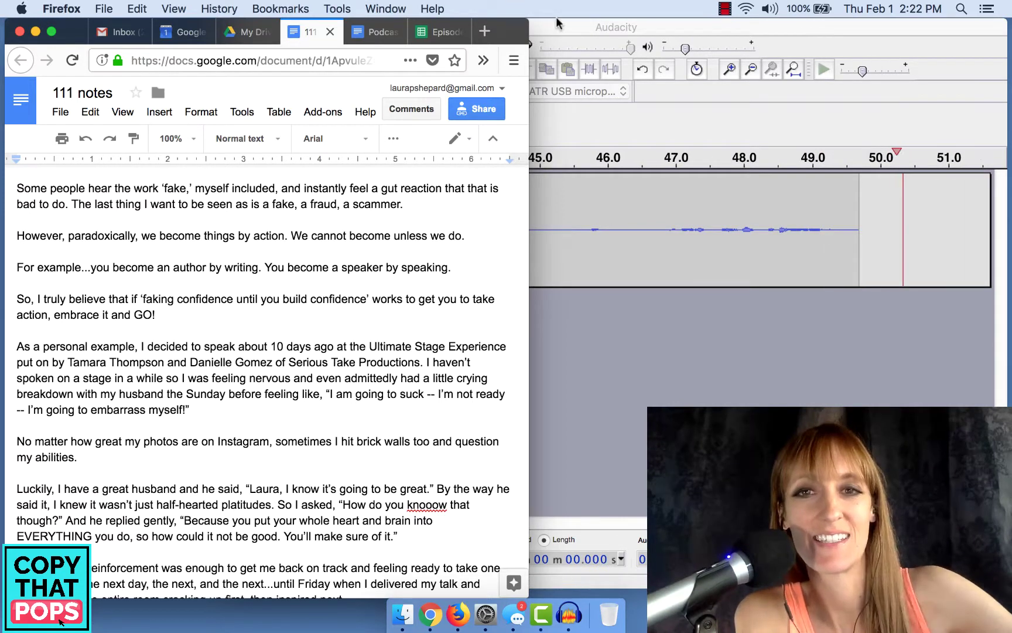
- Move the Firefox window toward the middle of the screen and follow the script through the personal speaking example while recording
drag(518, 27, 620, 15)
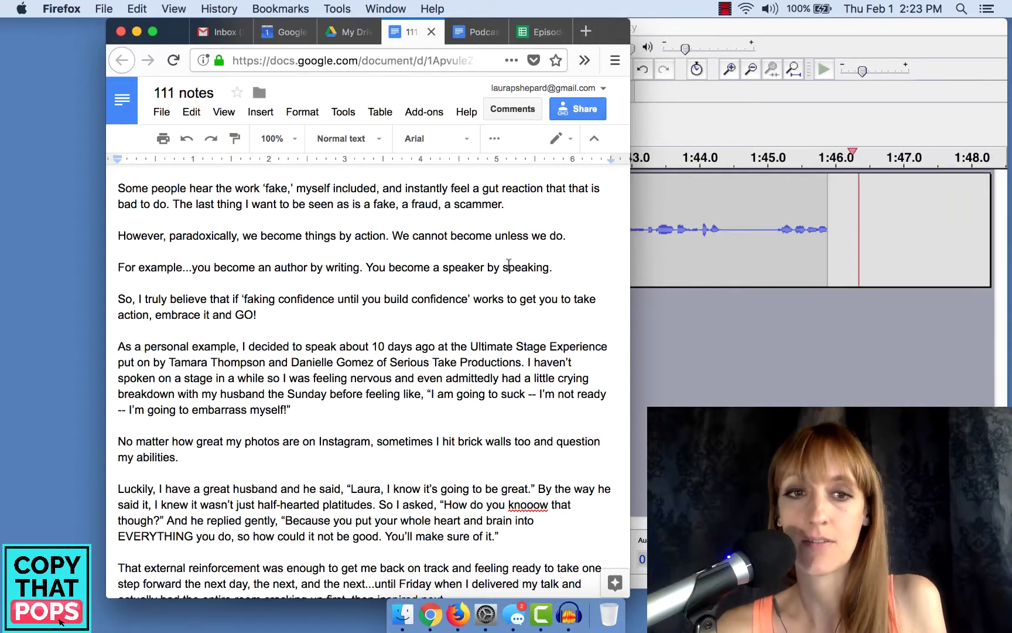
scroll(436, 375, down, 5)
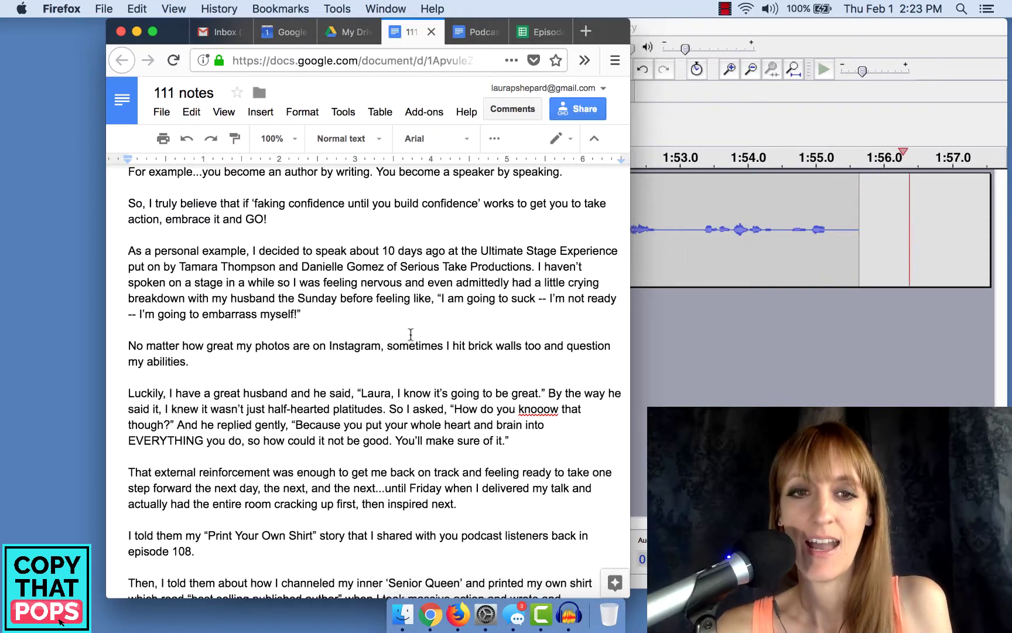
scroll(387, 417, down, 2)
scroll(387, 417, down, 1)
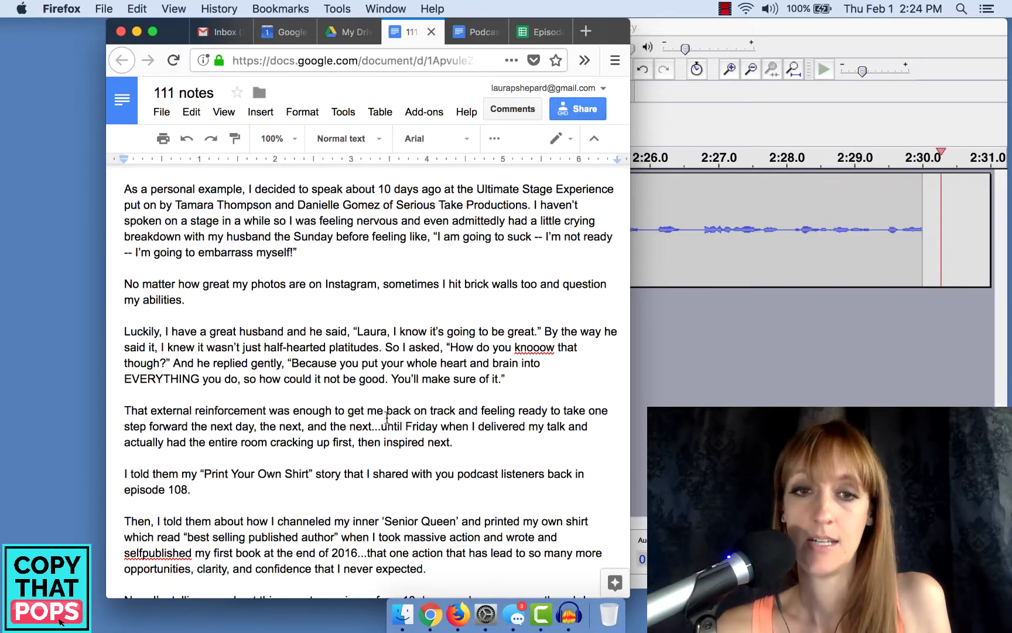
scroll(324, 412, down, 2)
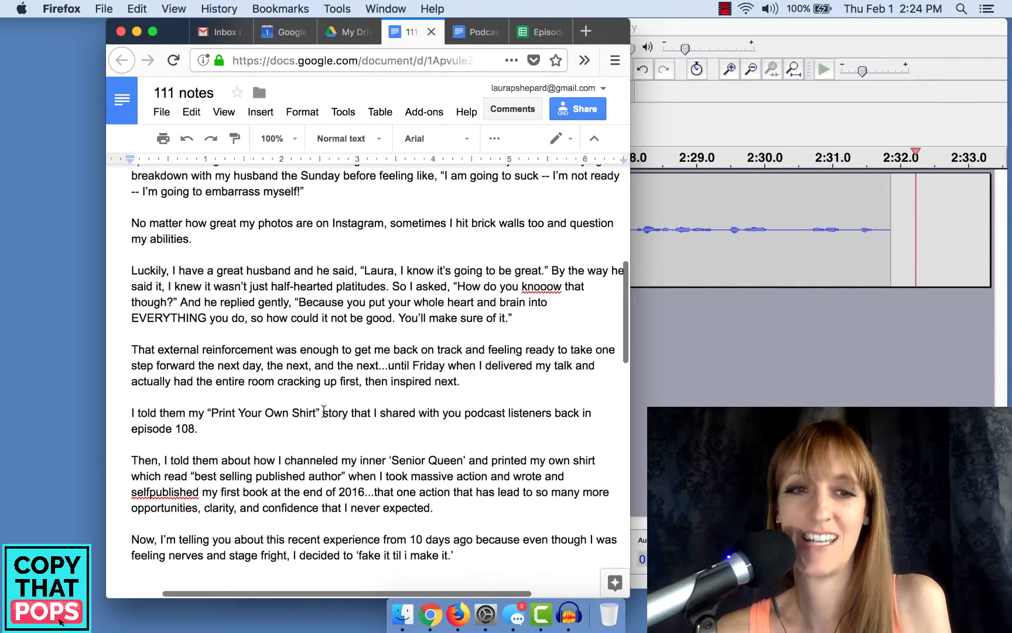
scroll(324, 413, down, 1)
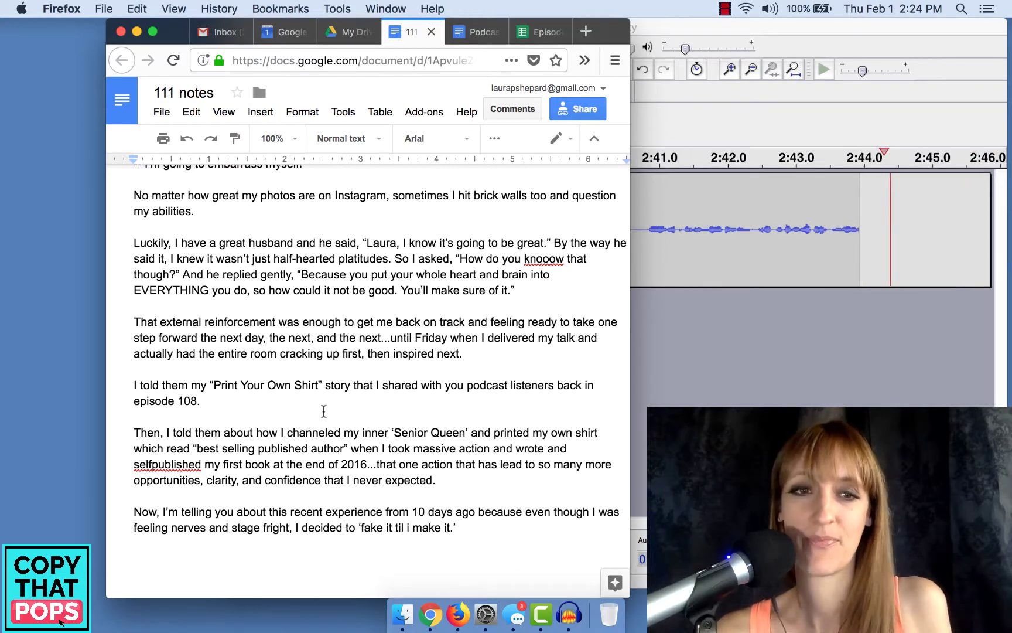
scroll(317, 414, down, 2)
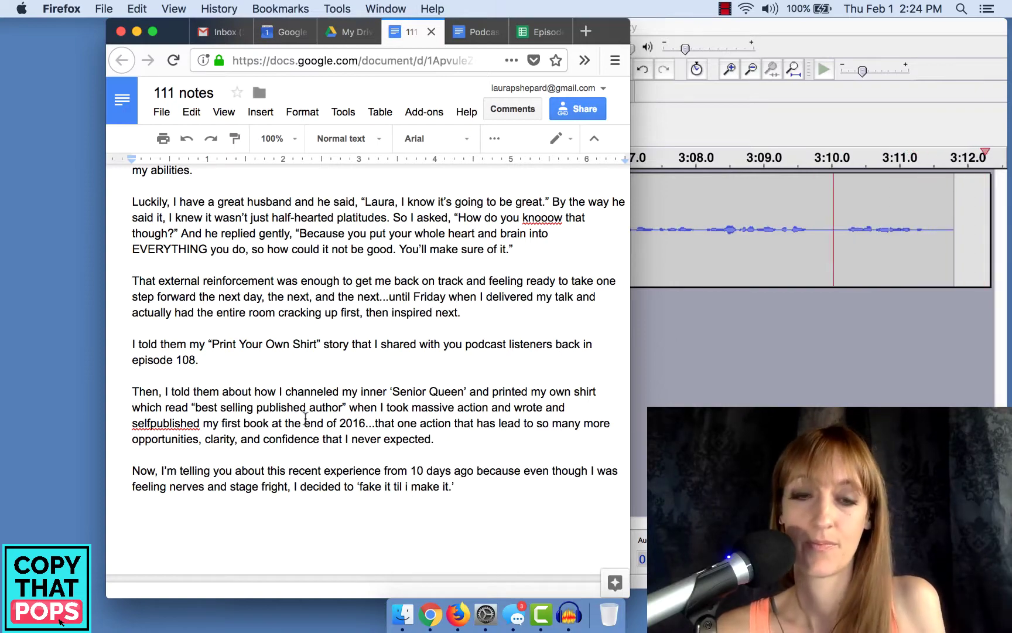
- Read on from the 'fake it til i make it' paragraph into the next page's section about doing more speaking
scroll(305, 418, down, 3)
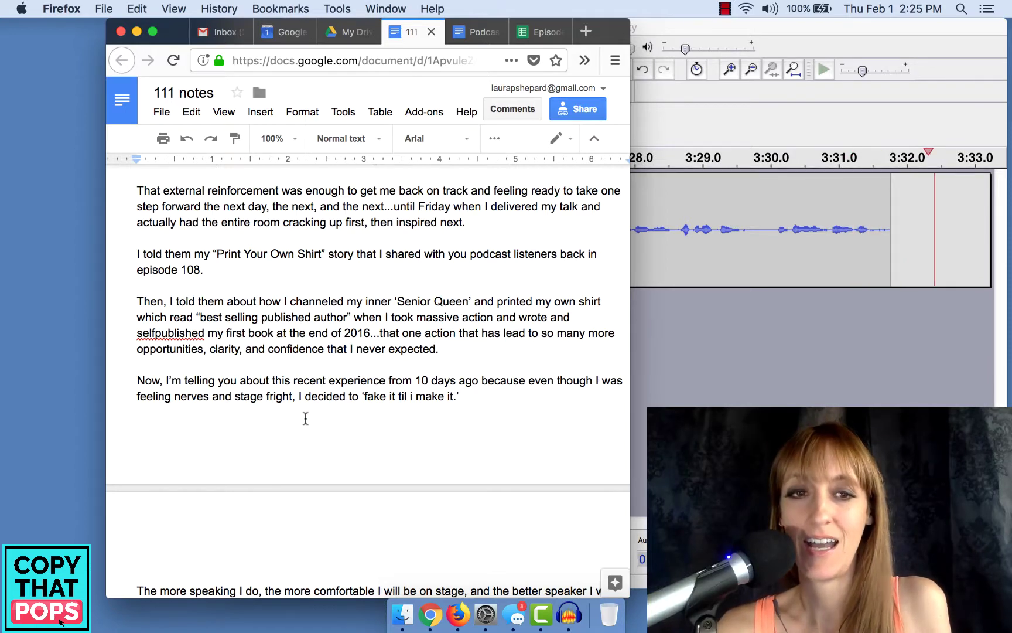
scroll(280, 404, down, 1)
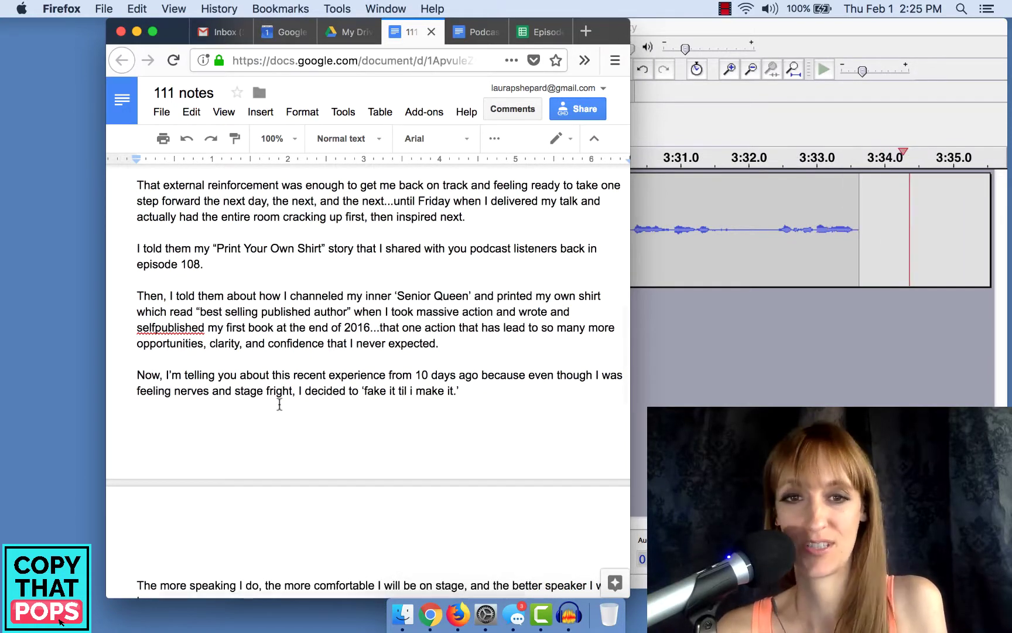
scroll(279, 404, down, 1)
scroll(280, 404, down, 5)
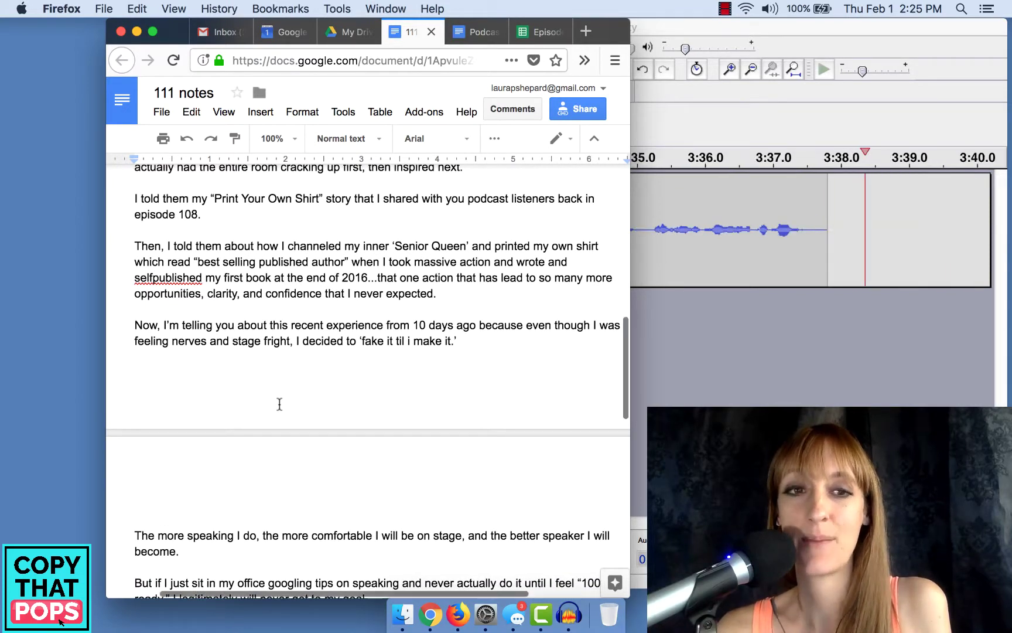
scroll(279, 405, down, 2)
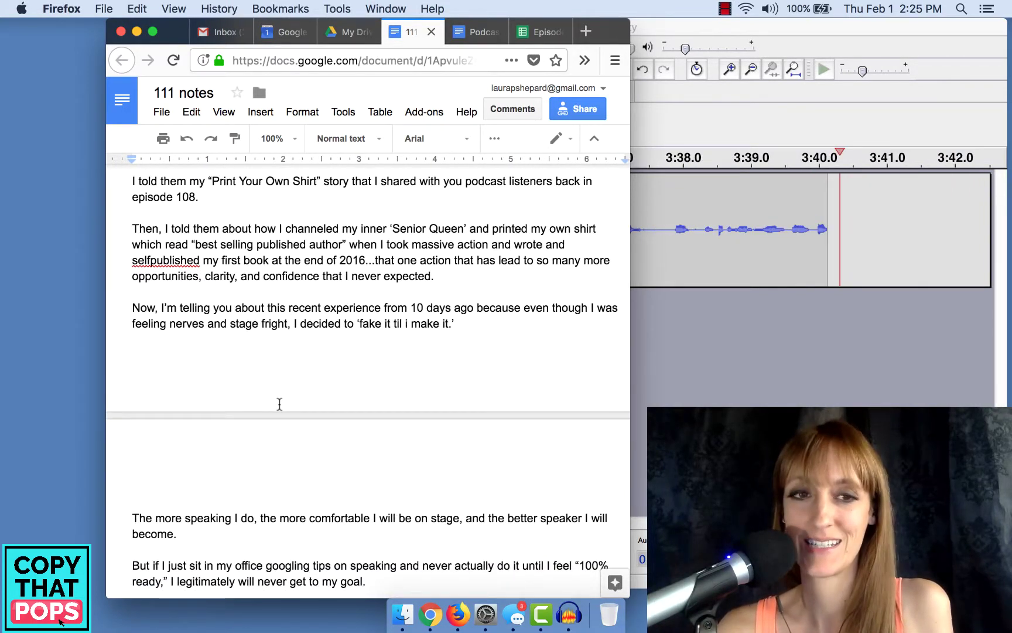
scroll(280, 403, down, 2)
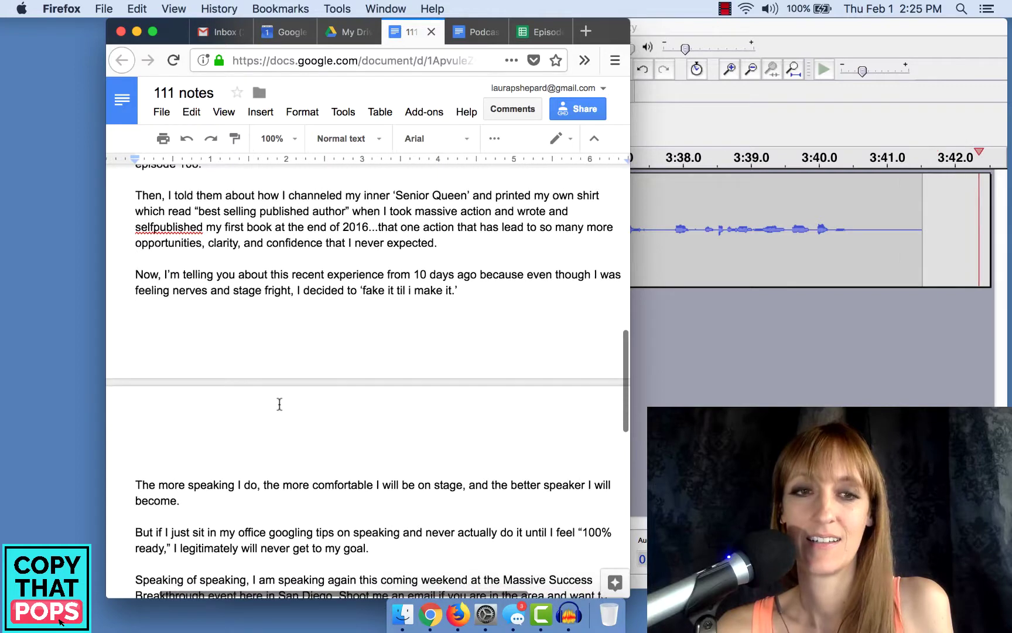
scroll(279, 409, right, 1)
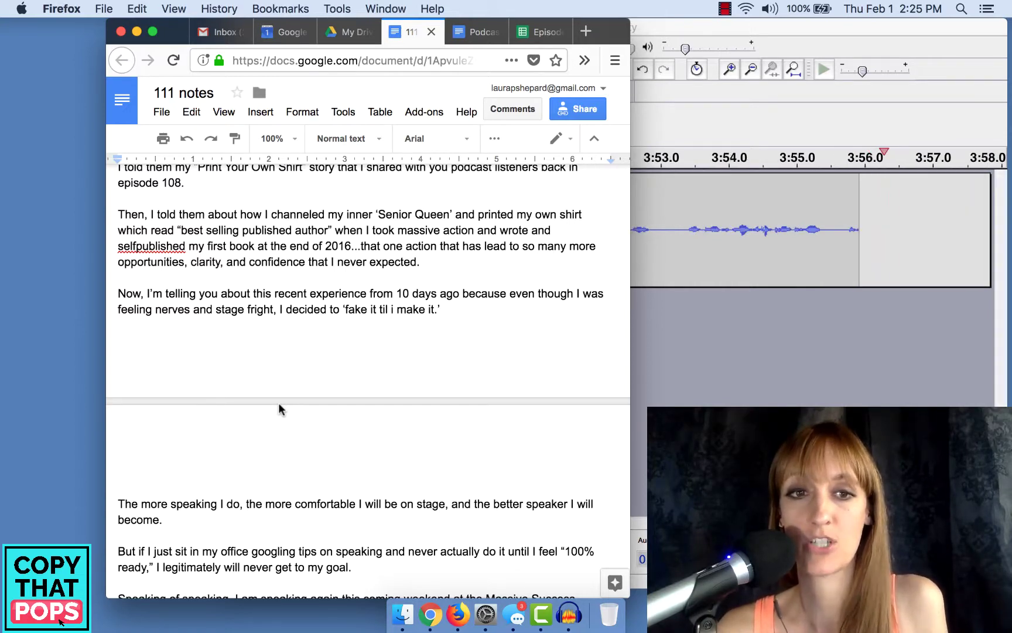
scroll(278, 402, down, 2)
scroll(279, 404, down, 1)
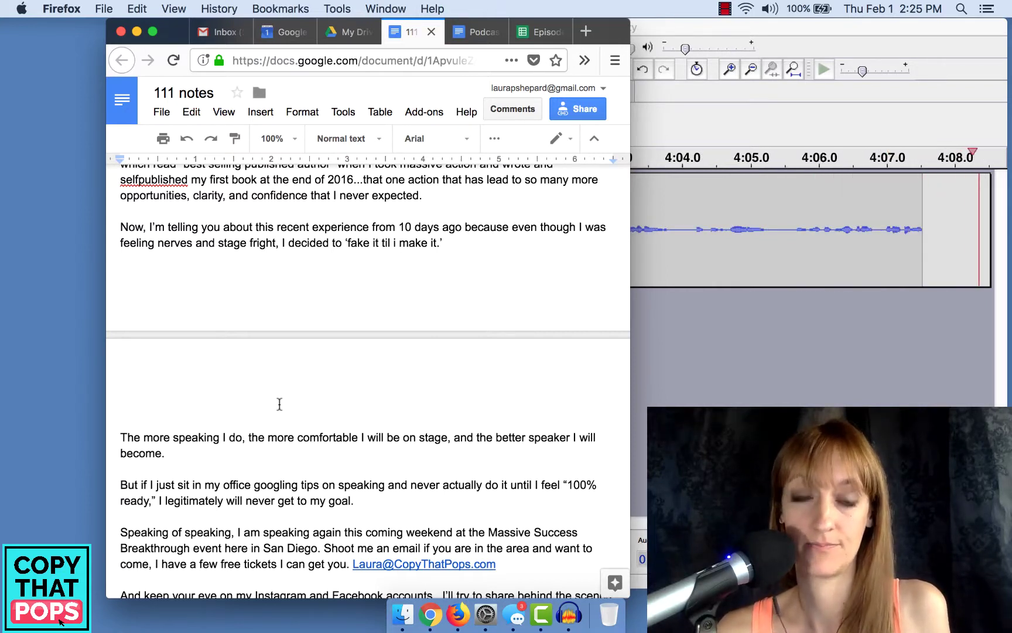
- Read on through the San Diego speaking event and social media paragraphs to the 'Now, for you…' section while recording
scroll(279, 404, down, 2)
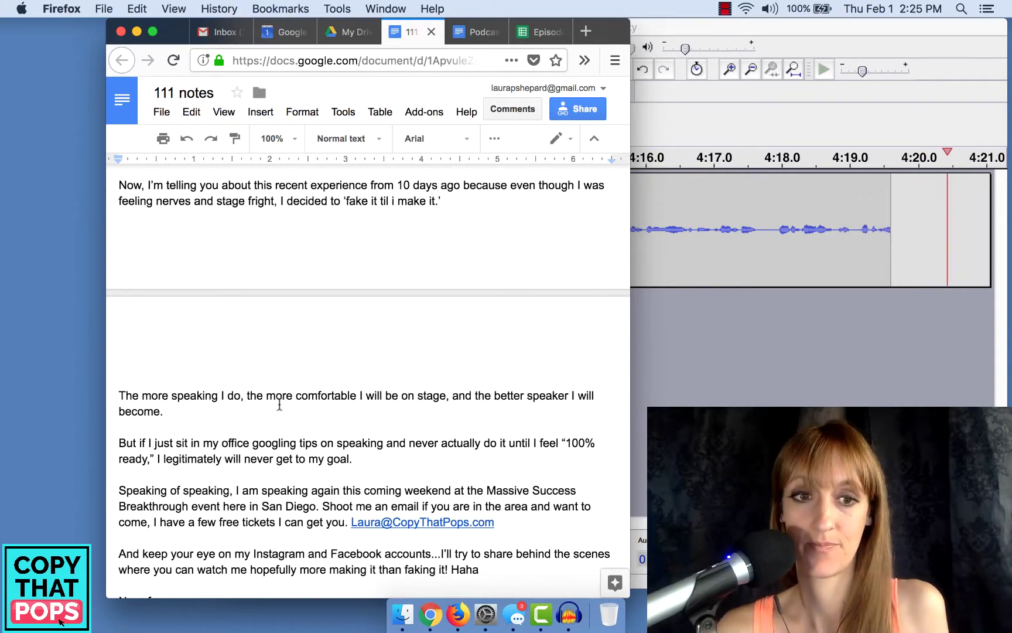
scroll(279, 404, down, 5)
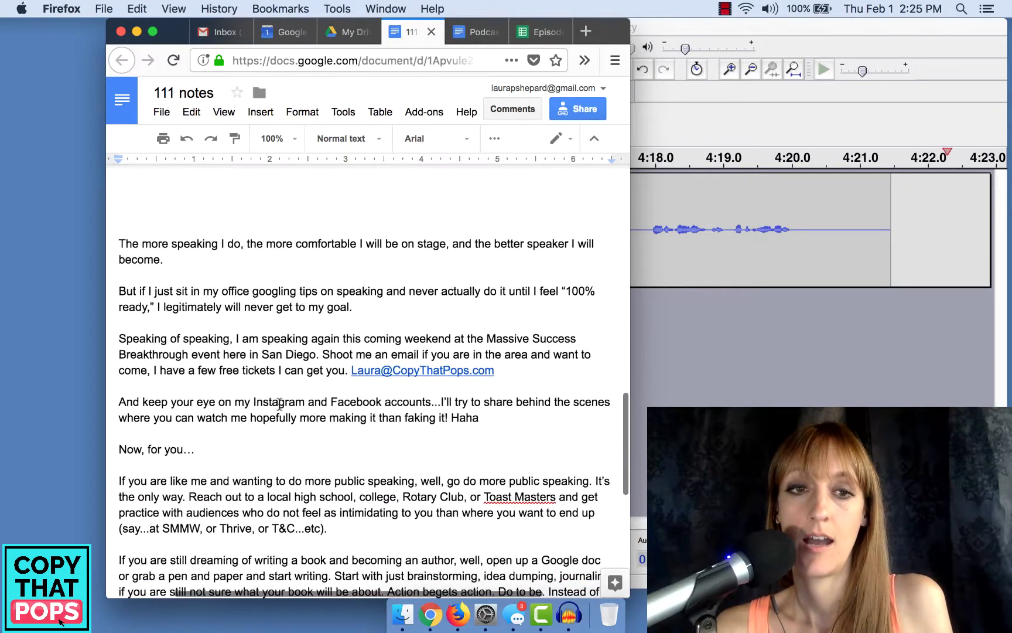
scroll(279, 405, down, 2)
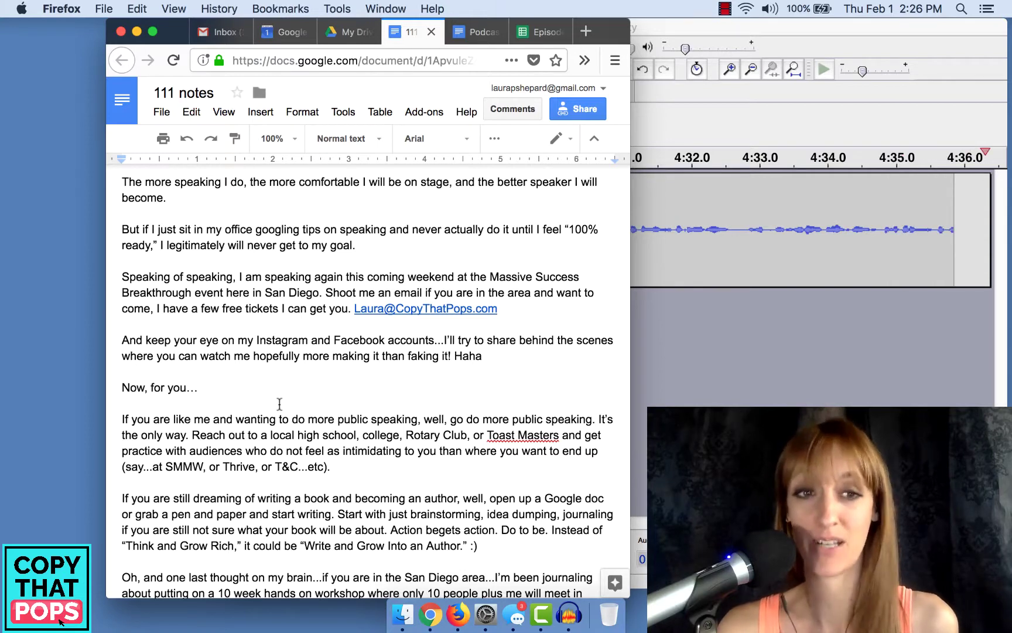
scroll(279, 405, down, 2)
scroll(279, 404, right, 1)
scroll(280, 404, down, 1)
scroll(279, 404, left, 1)
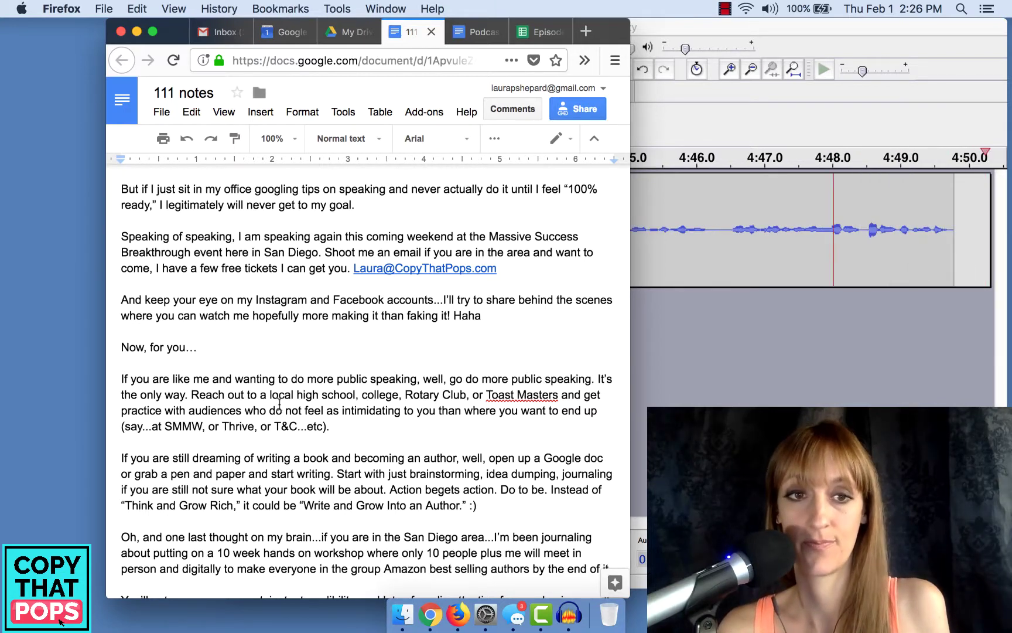
scroll(279, 403, down, 3)
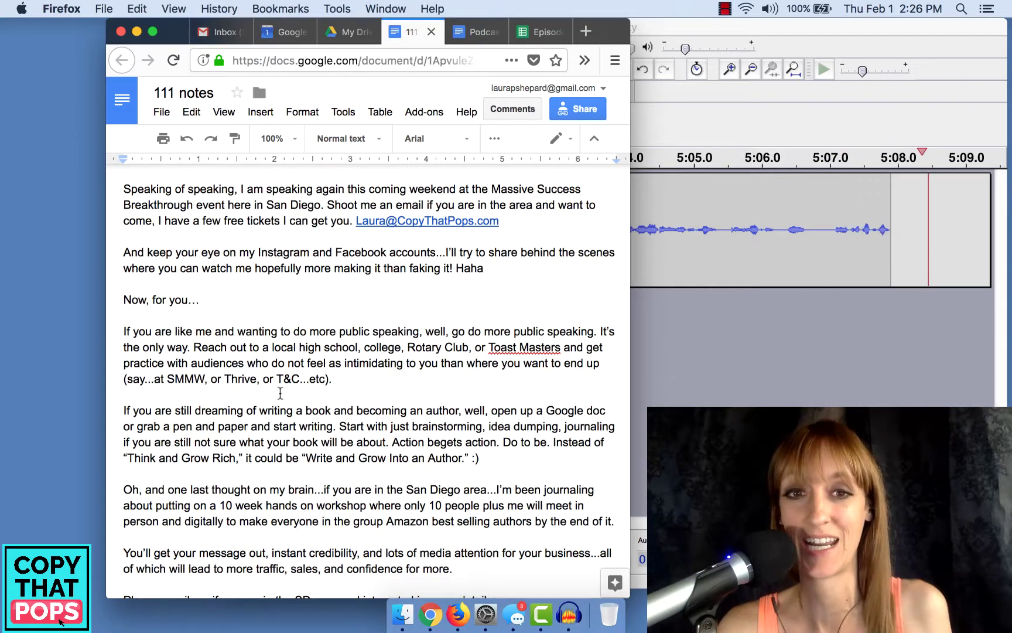
- Follow the script from the public speaking advice through the 10 week workshop paragraphs to the '[insert outro]' line while recording
scroll(280, 393, down, 1)
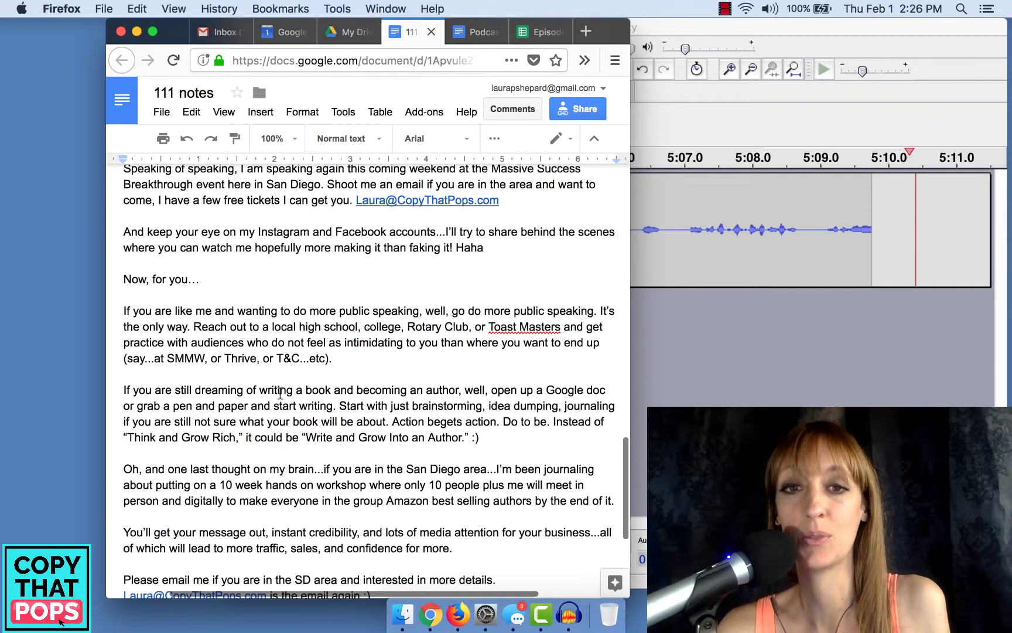
scroll(280, 393, down, 1)
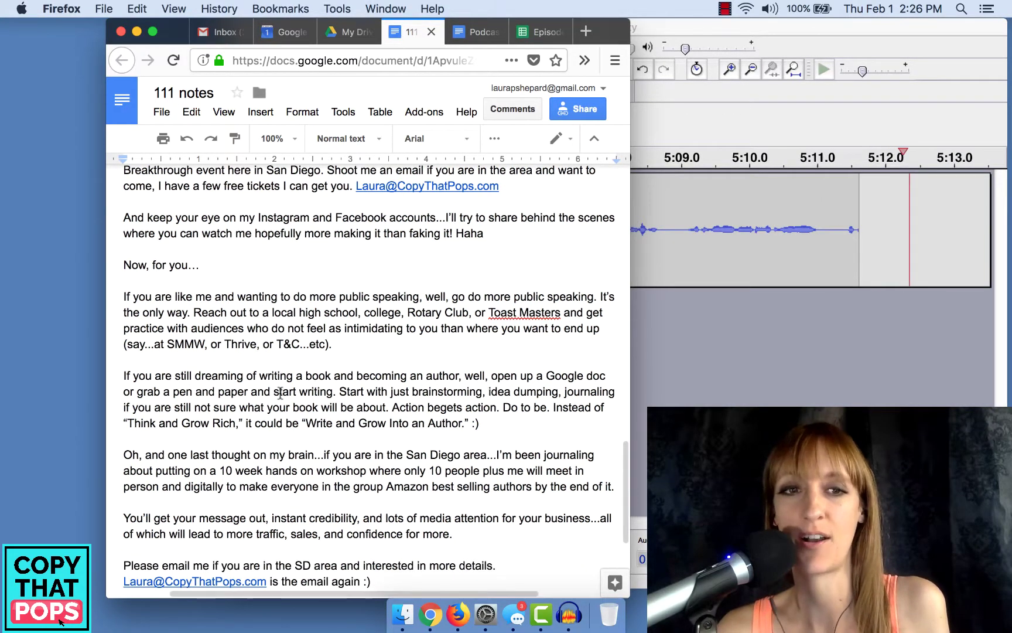
scroll(281, 393, down, 3)
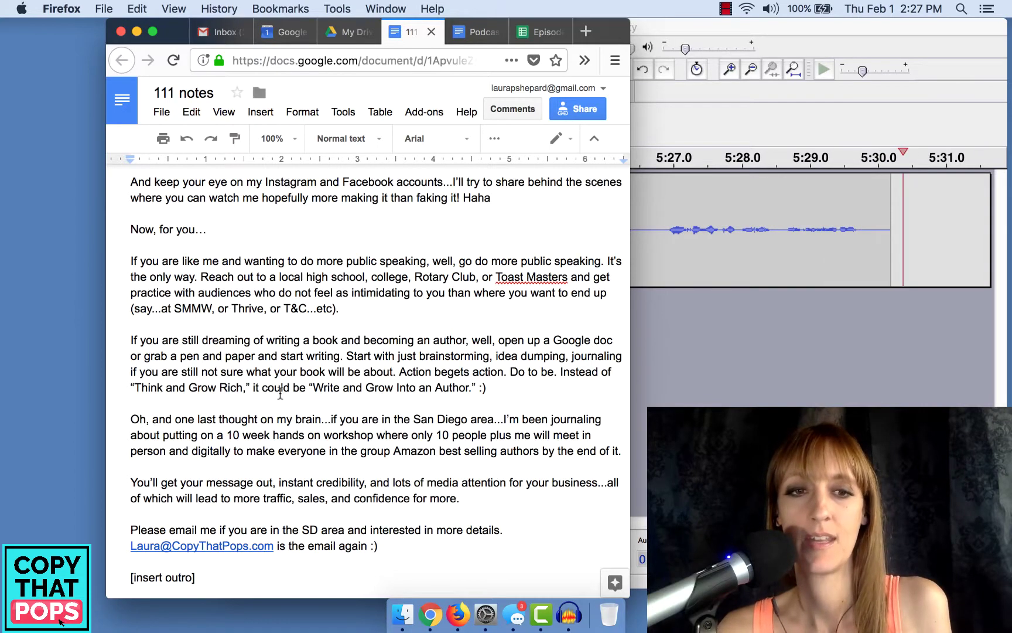
scroll(281, 393, down, 1)
scroll(281, 393, down, 2)
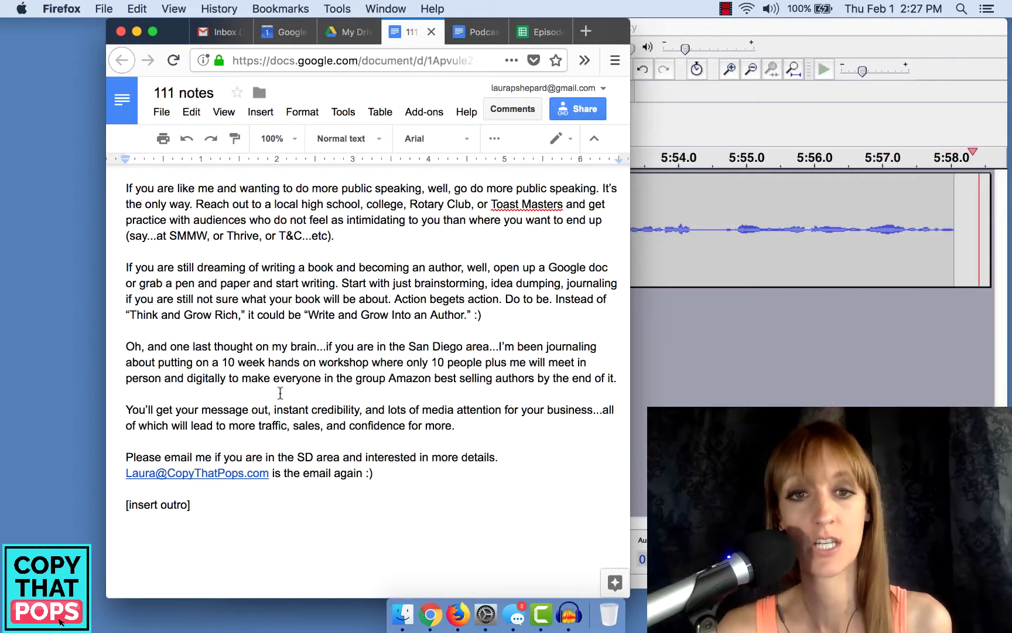
scroll(280, 393, down, 2)
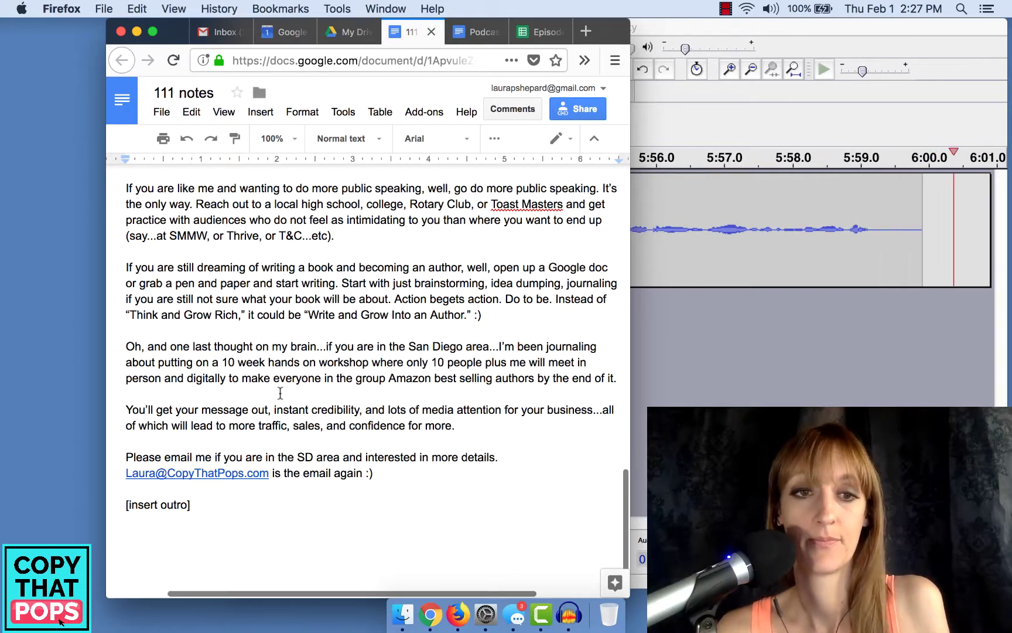
scroll(280, 393, down, 1)
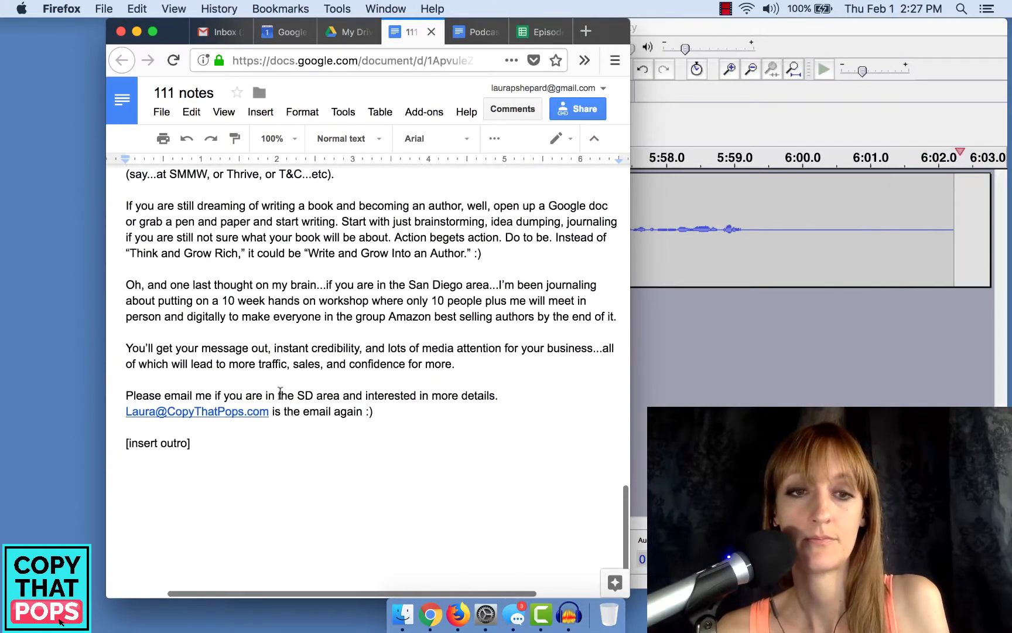
scroll(280, 394, up, 1)
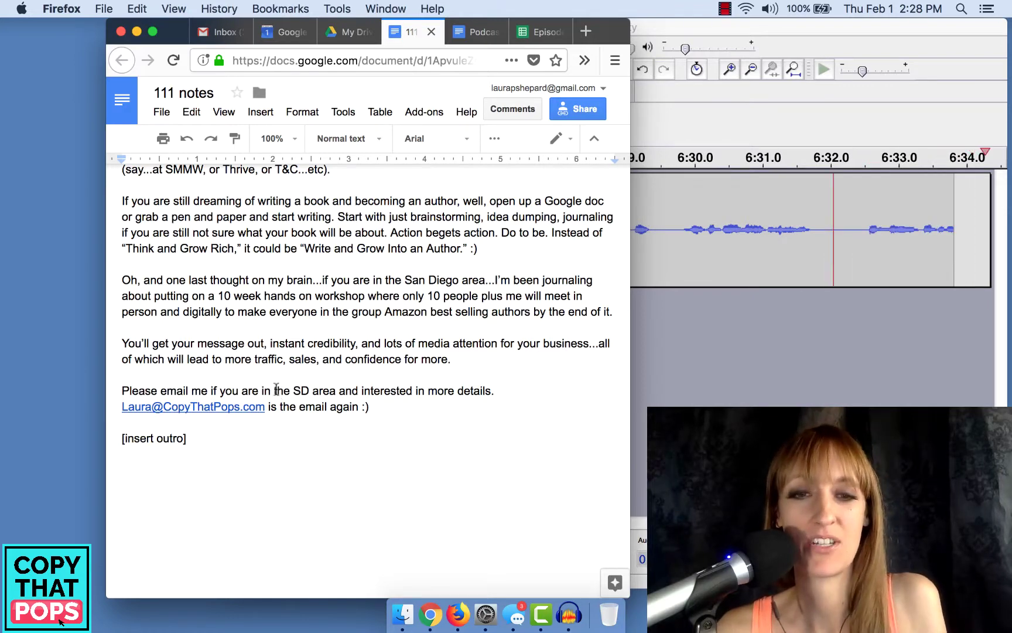
scroll(281, 393, down, 2)
scroll(272, 379, right, 1)
scroll(271, 380, left, 3)
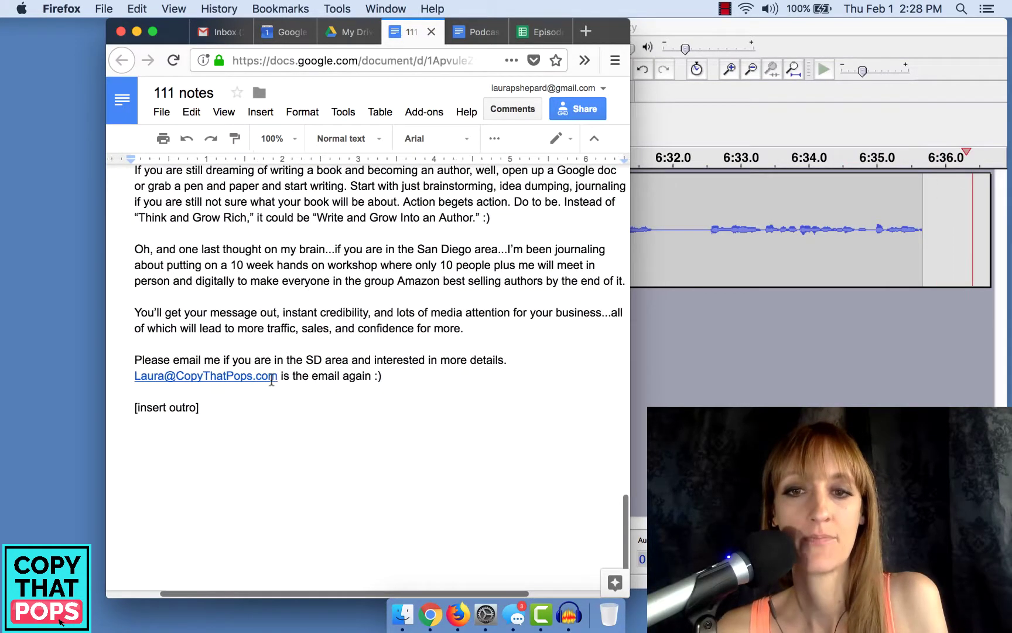
- Switch to Audacity and stop the episode recording
scroll(272, 379, right, 1)
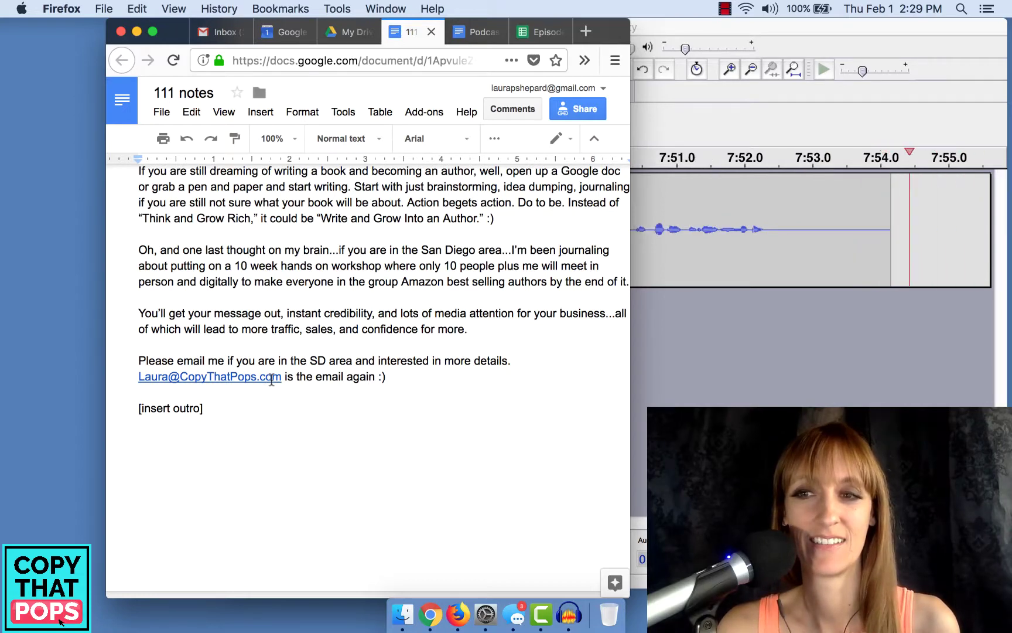
click(876, 364)
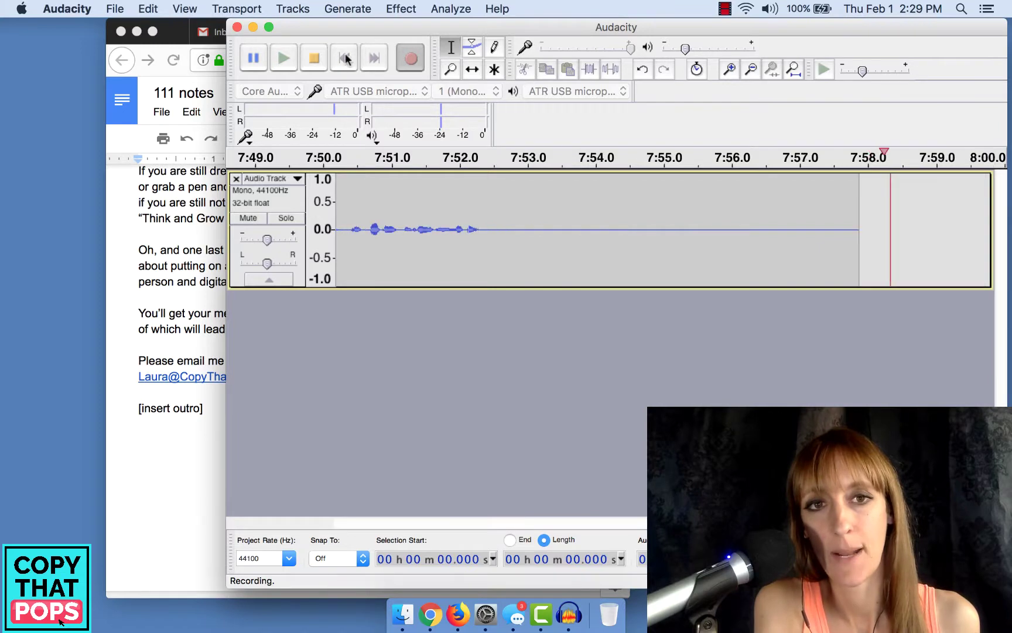
click(309, 64)
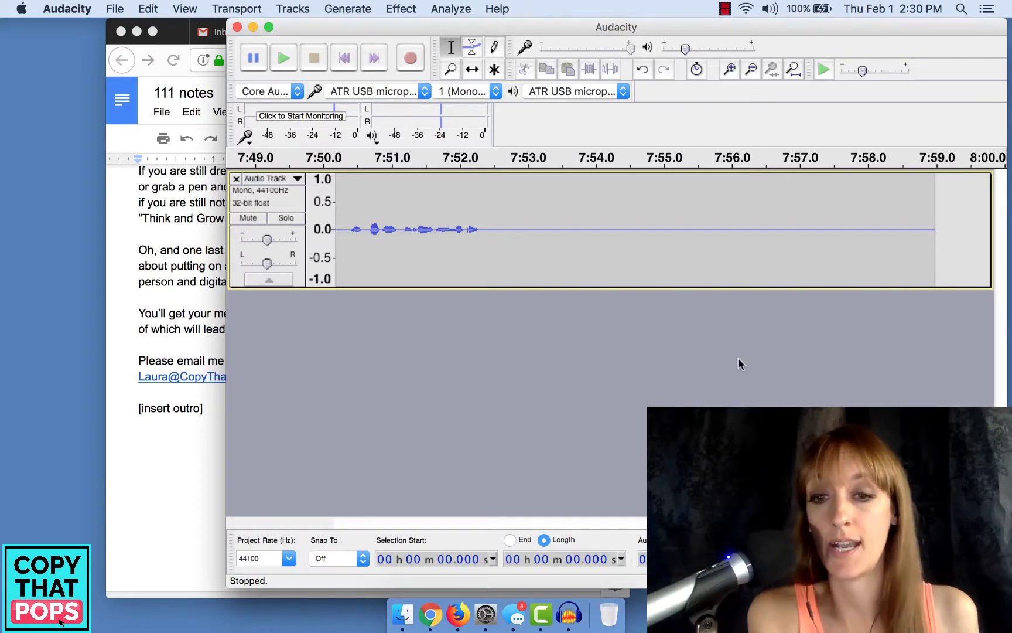
- Delete the first 15.5 seconds of the recorded track, up to the silence after the opening speech
scroll(361, 523, left, 20)
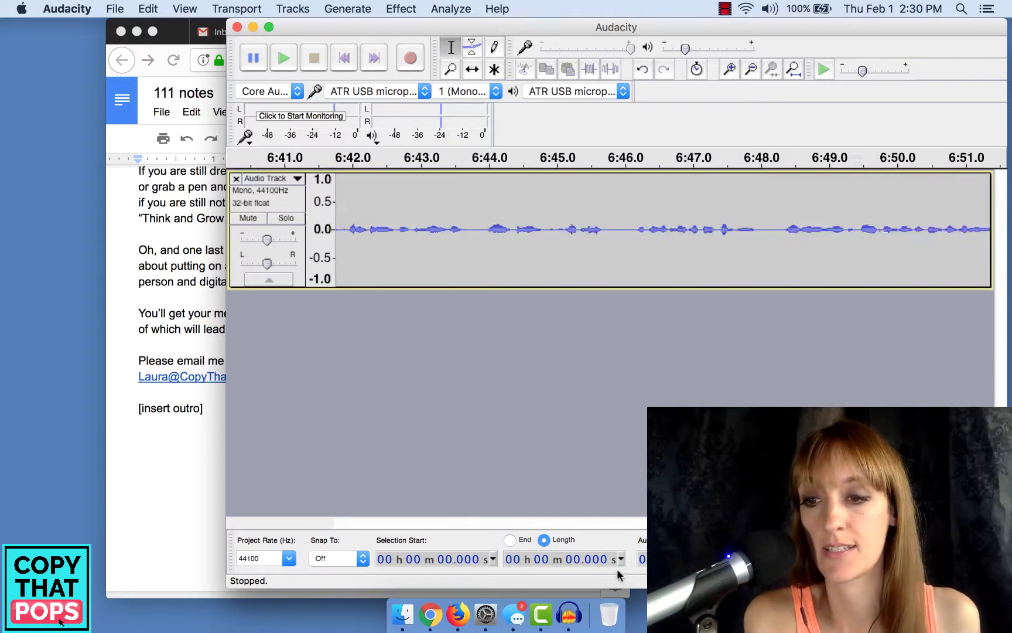
scroll(361, 524, left, 10)
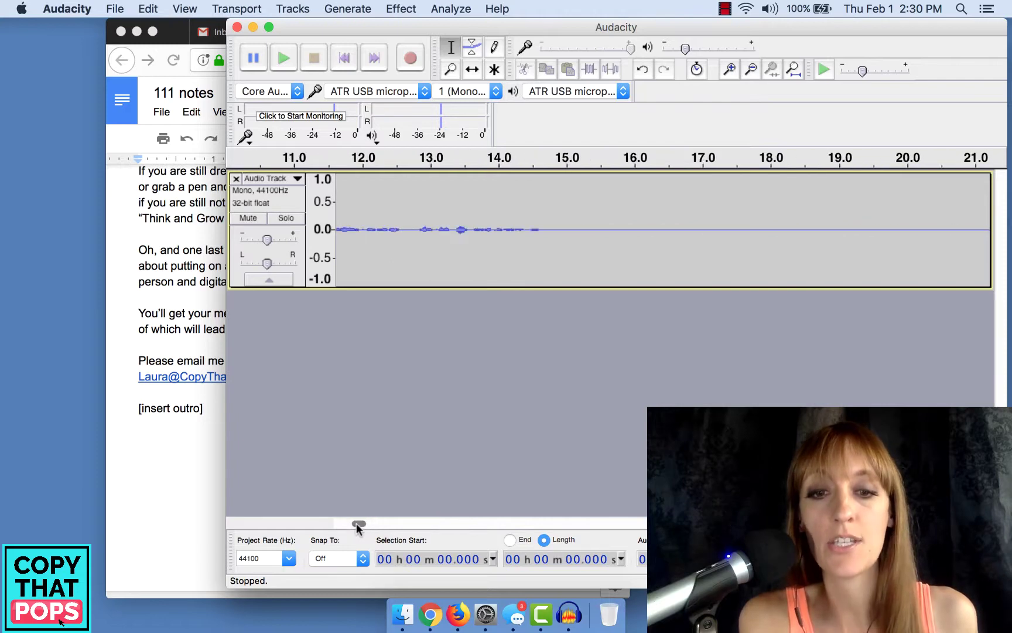
scroll(334, 525, left, 2)
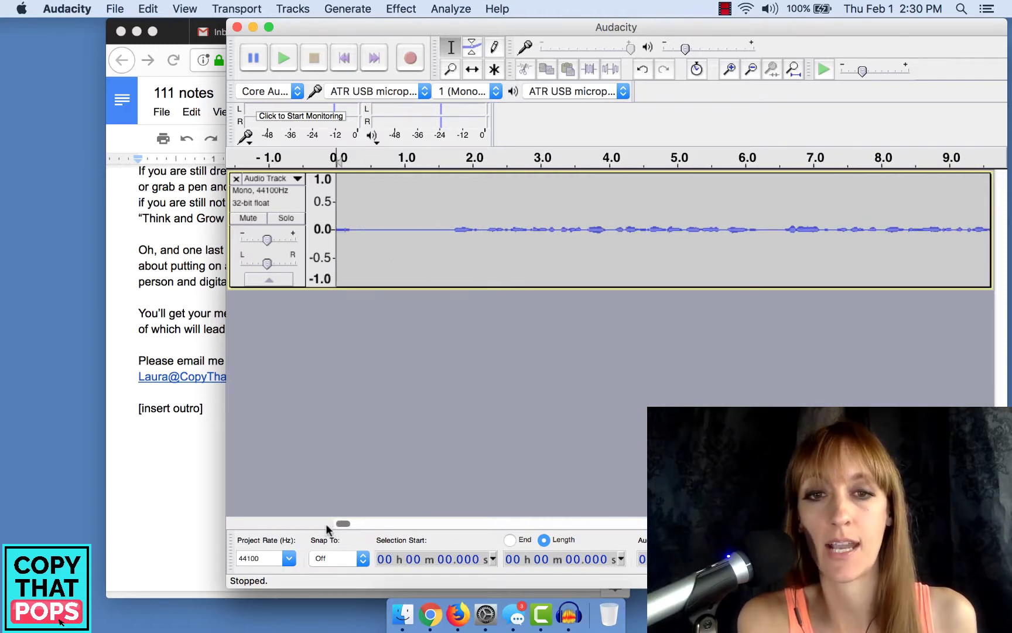
drag(337, 524, 358, 523)
drag(583, 227, 145, 250)
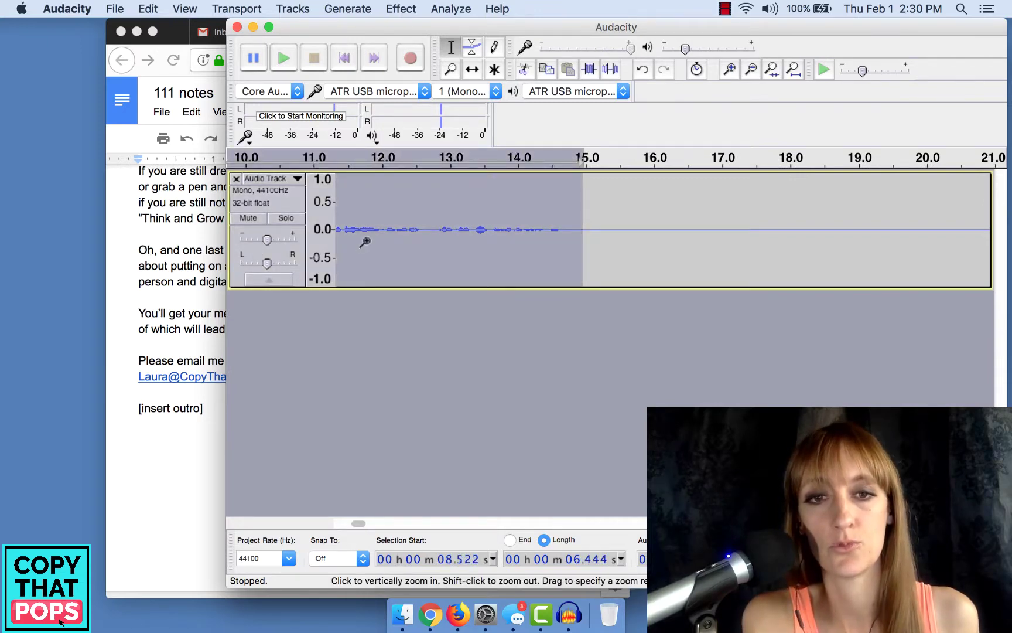
click(750, 70)
click(750, 71)
click(517, 206)
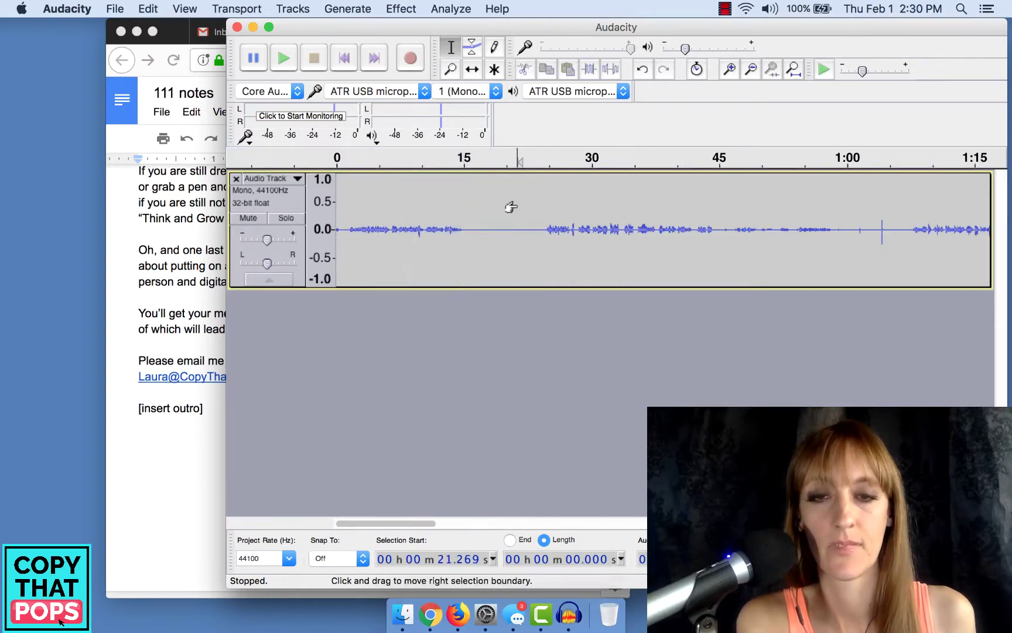
drag(467, 230, 321, 231)
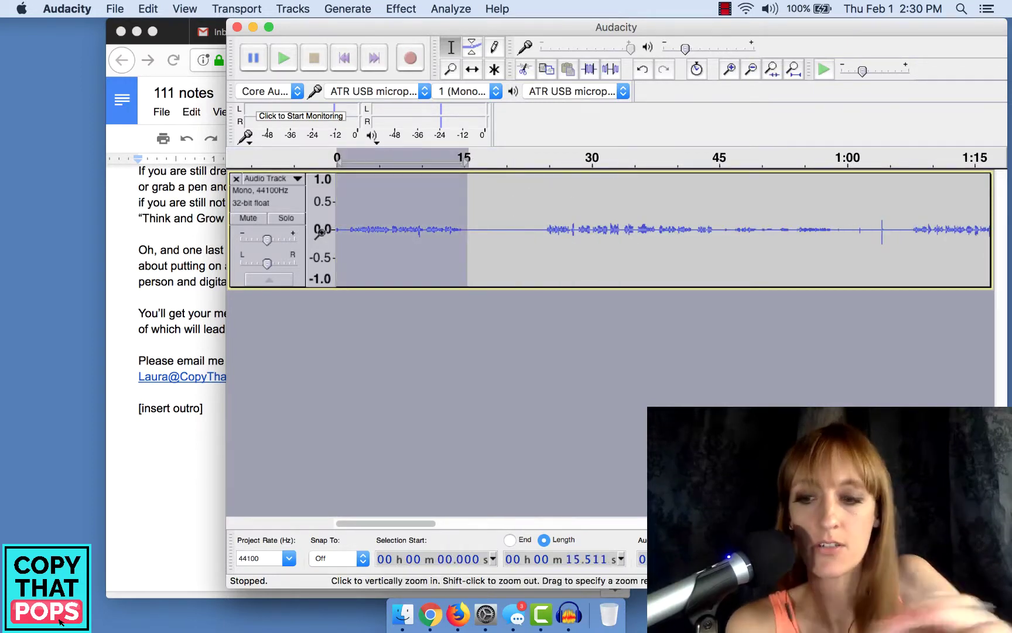
key(Delete)
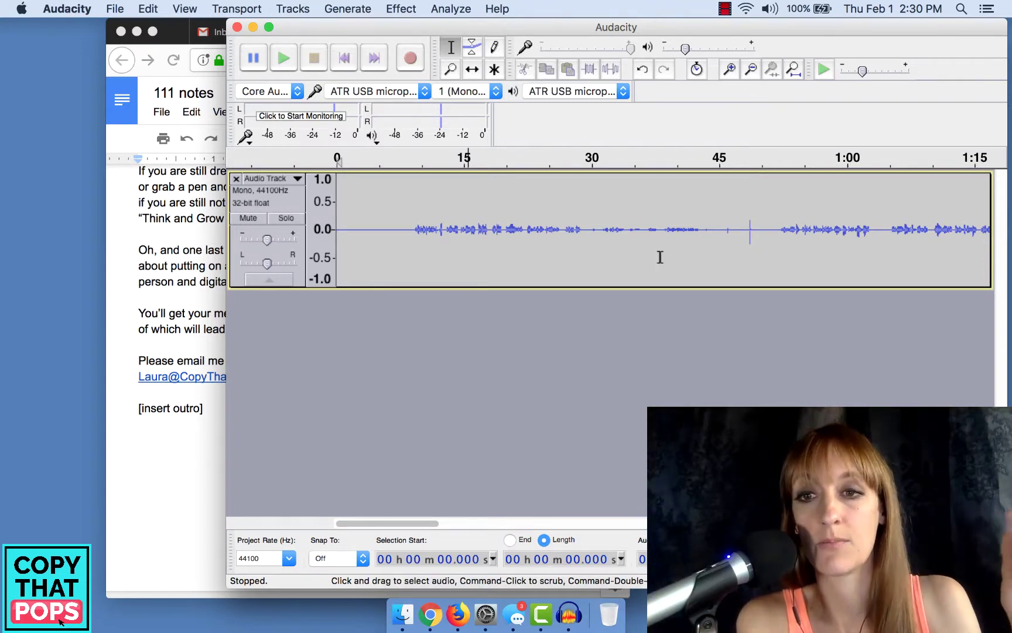
- Delete the unwanted audio from about 9 seconds through the tall spike near 49 seconds
drag(756, 229, 743, 229)
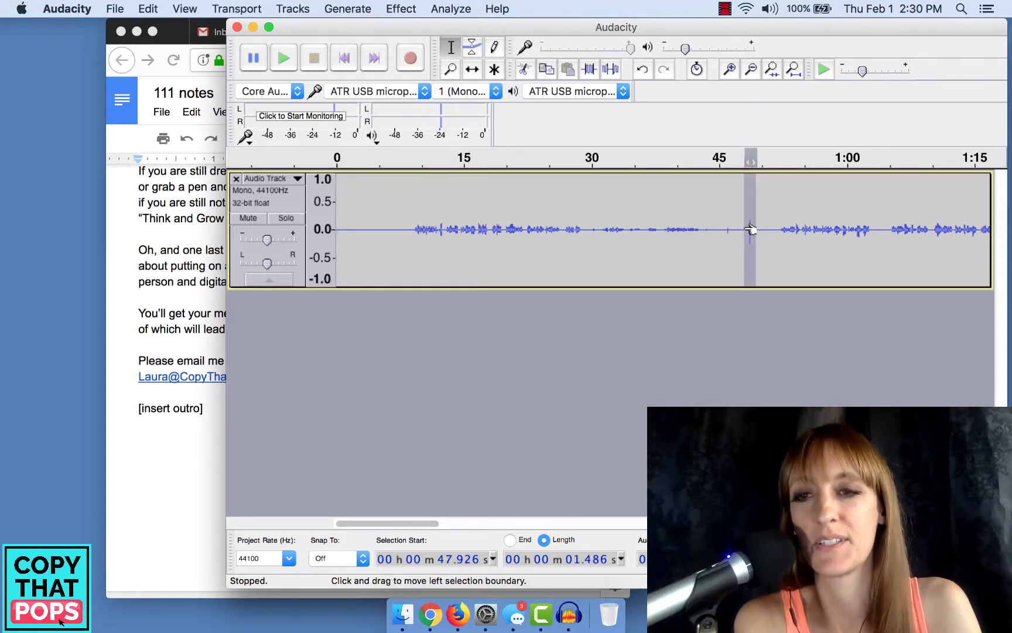
click(740, 235)
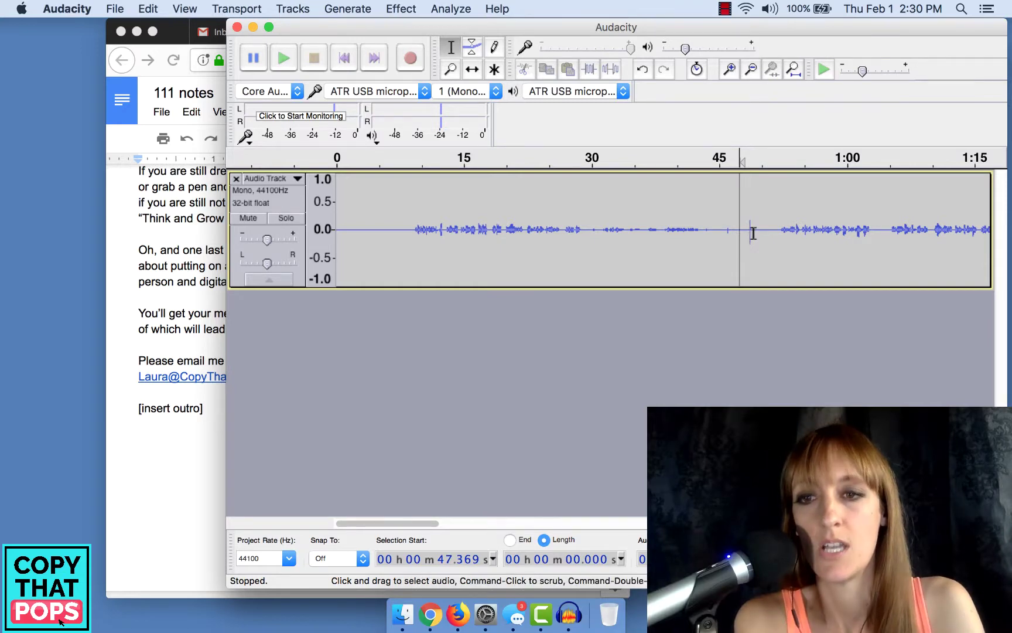
drag(753, 233, 413, 234)
key(Delete)
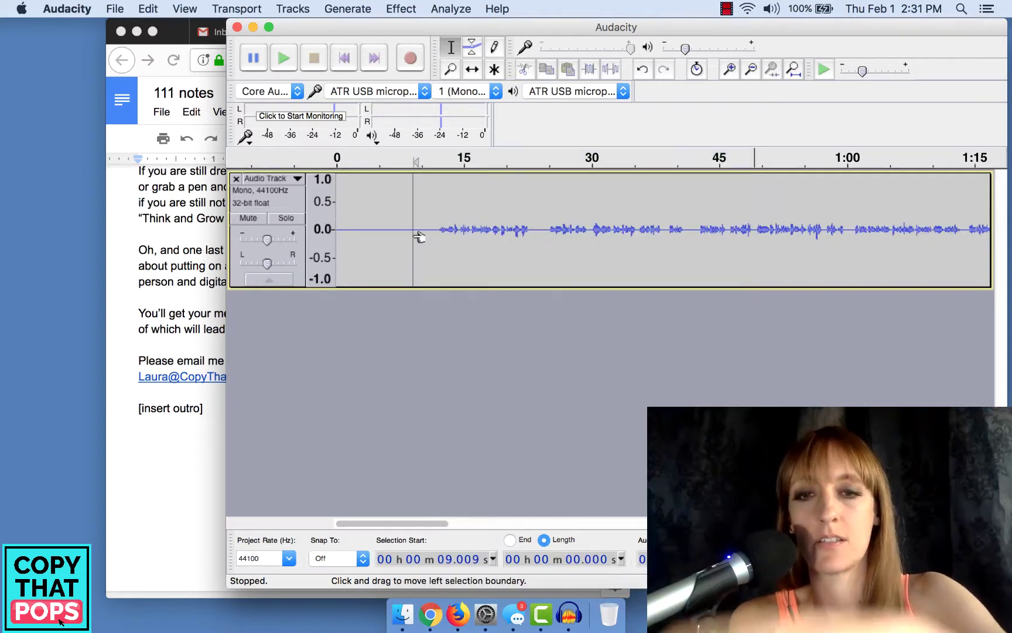
- Capture a Noise Reduction noise profile from the silent first 11.5 seconds of the track
click(351, 229)
drag(351, 228, 326, 229)
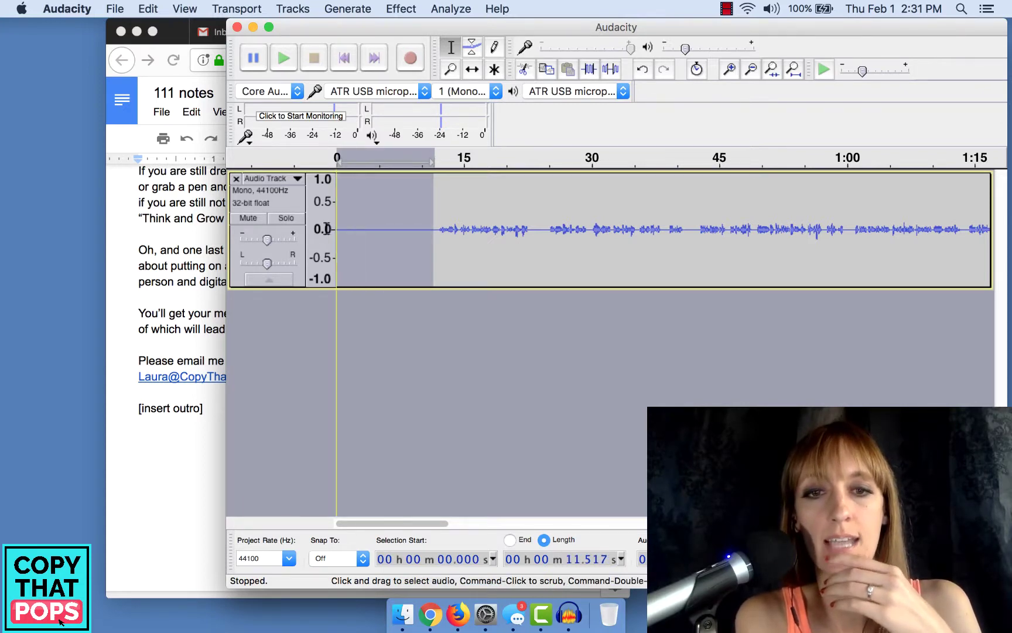
click(450, 9)
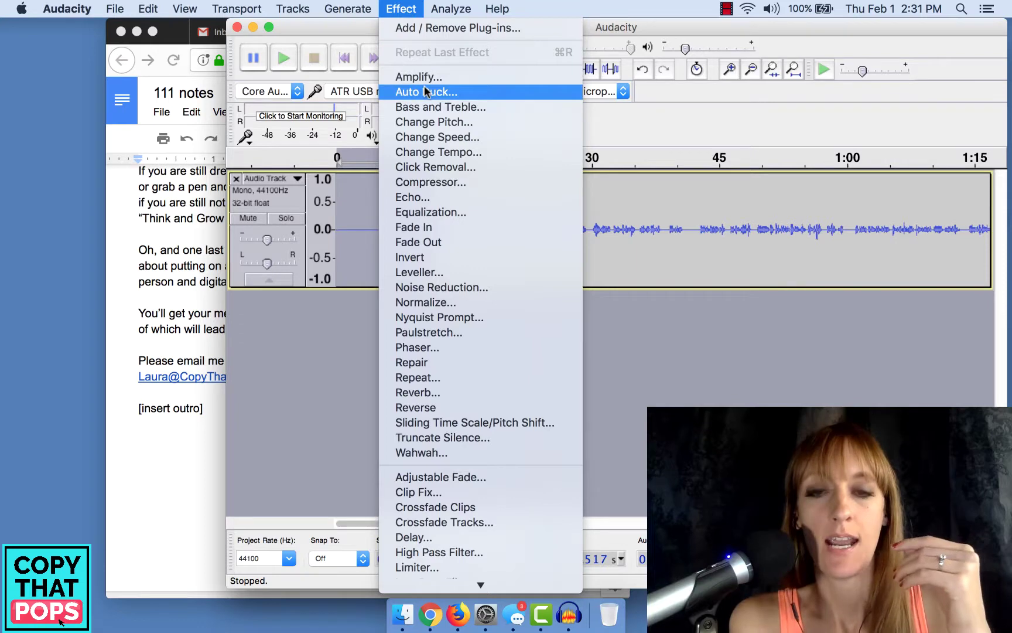
click(452, 286)
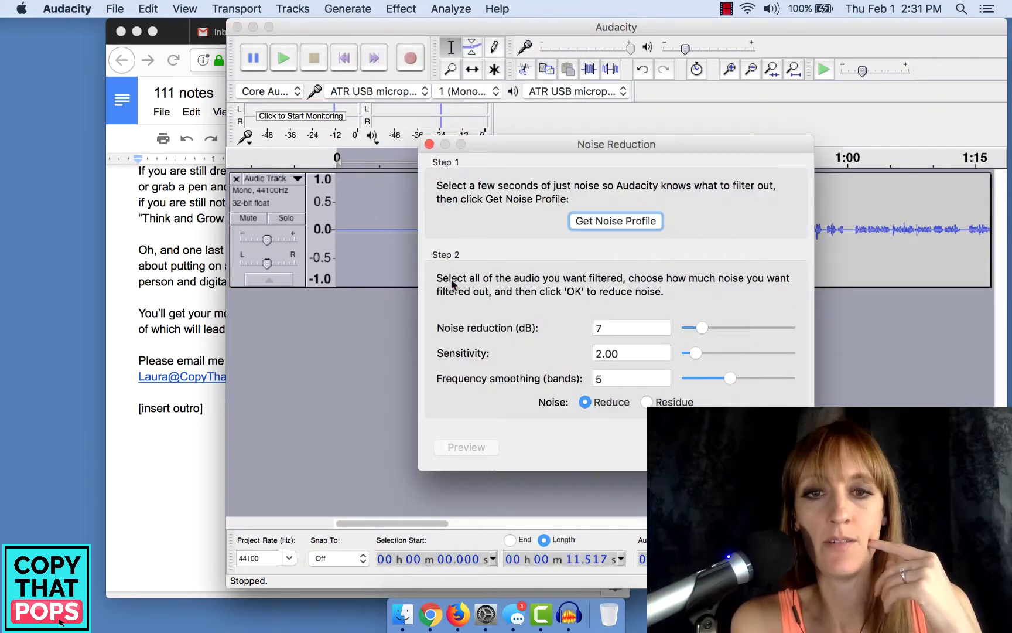
click(594, 220)
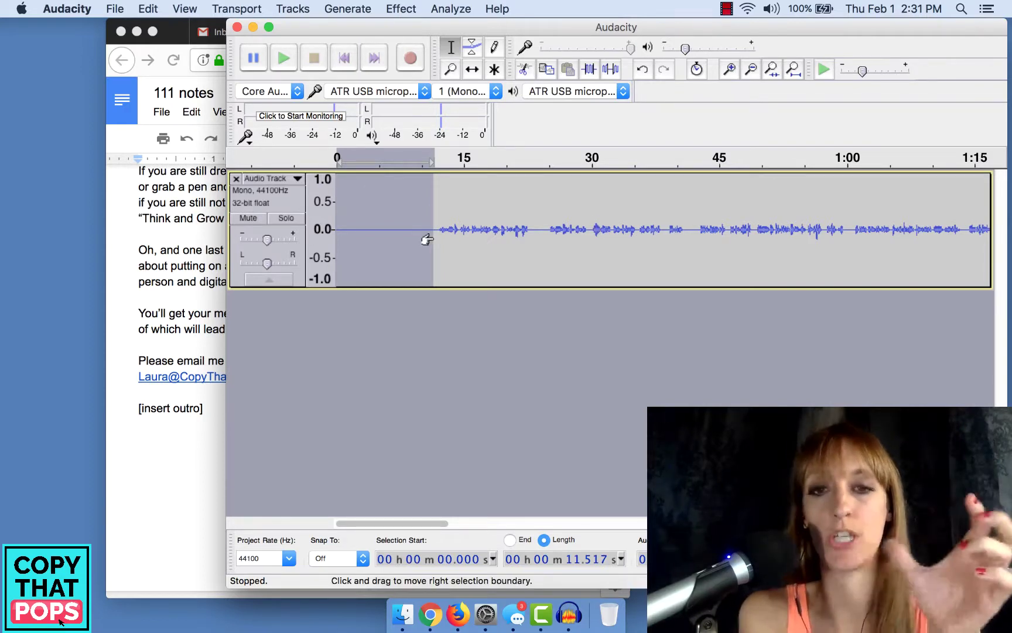
- Apply Noise Reduction to the whole track with 7 dB reduction, sensitivity 2.00 and 5 frequency smoothing bands
click(404, 233)
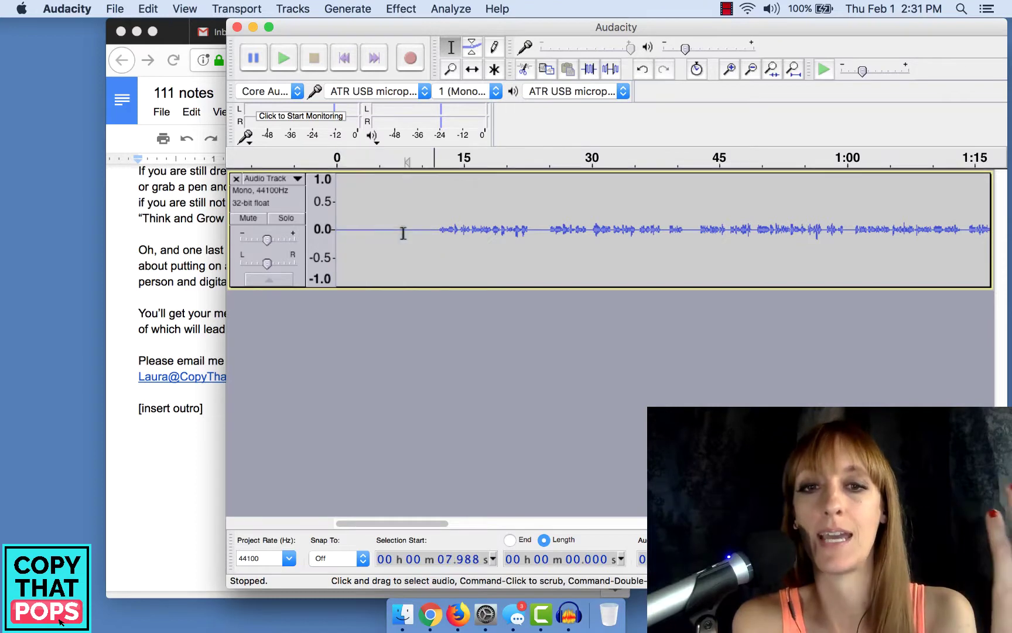
key(super+a)
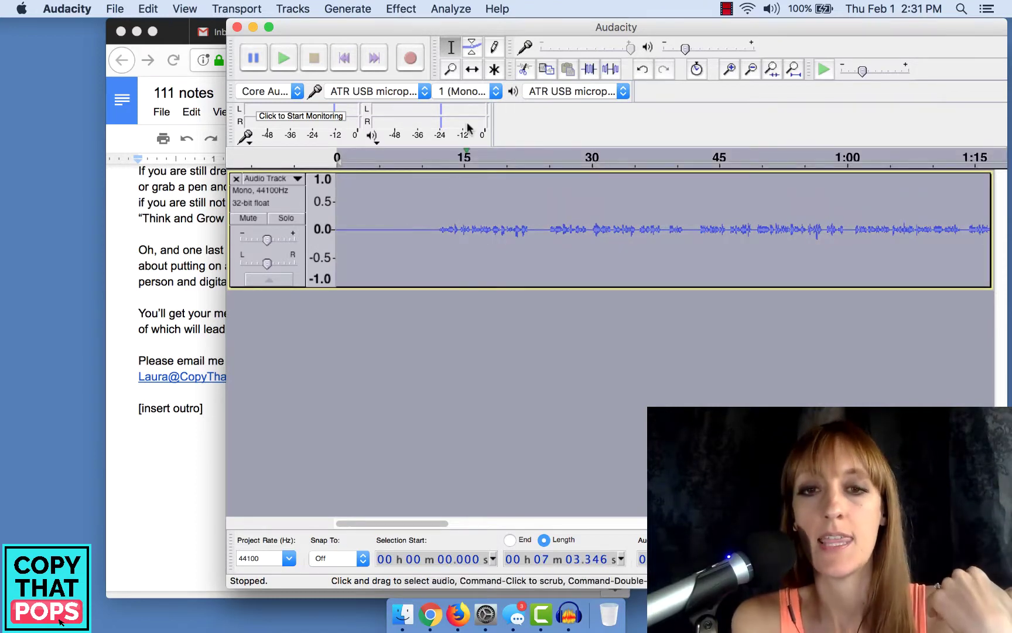
click(402, 9)
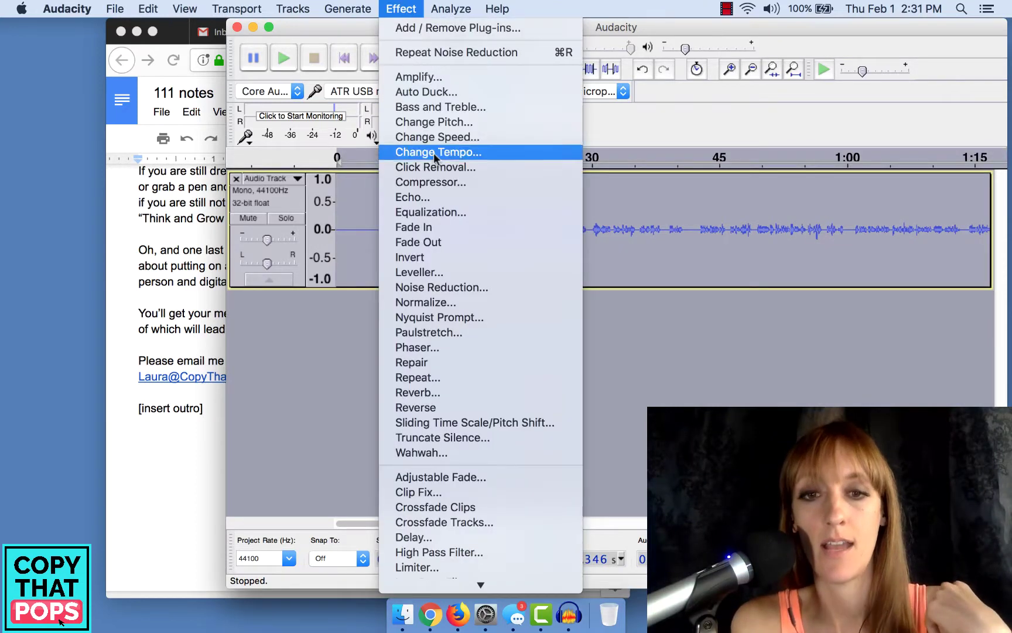
click(447, 287)
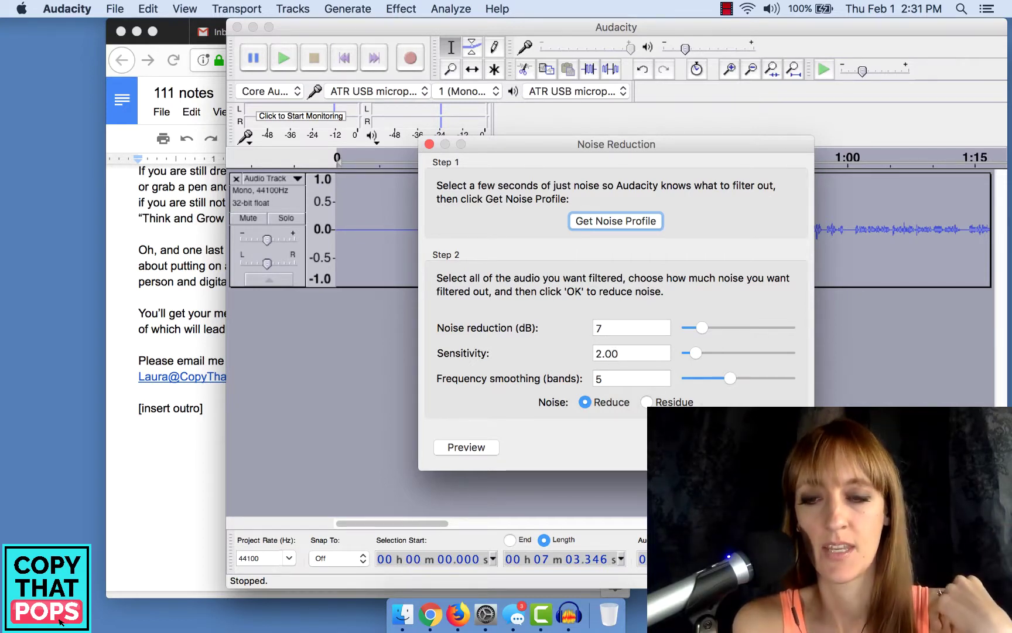
key(Return)
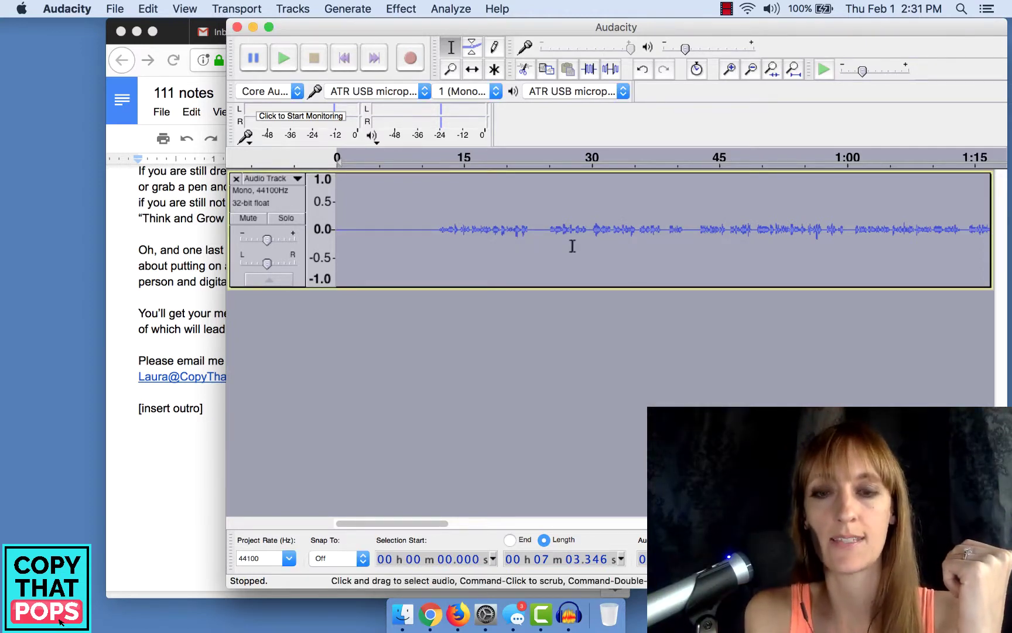
- Apply the Compressor to the whole track with −18 dB threshold, −40 dB noise floor, 2:1 ratio, 0.20 s attack and make-up gain
double_click(550, 234)
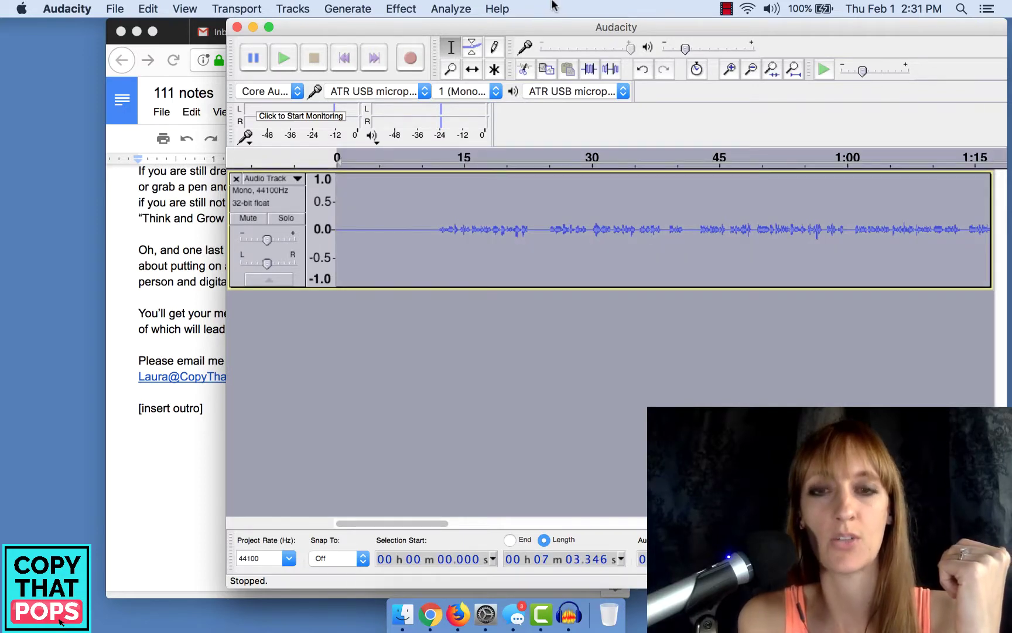
click(455, 8)
mouse_move(414, 9)
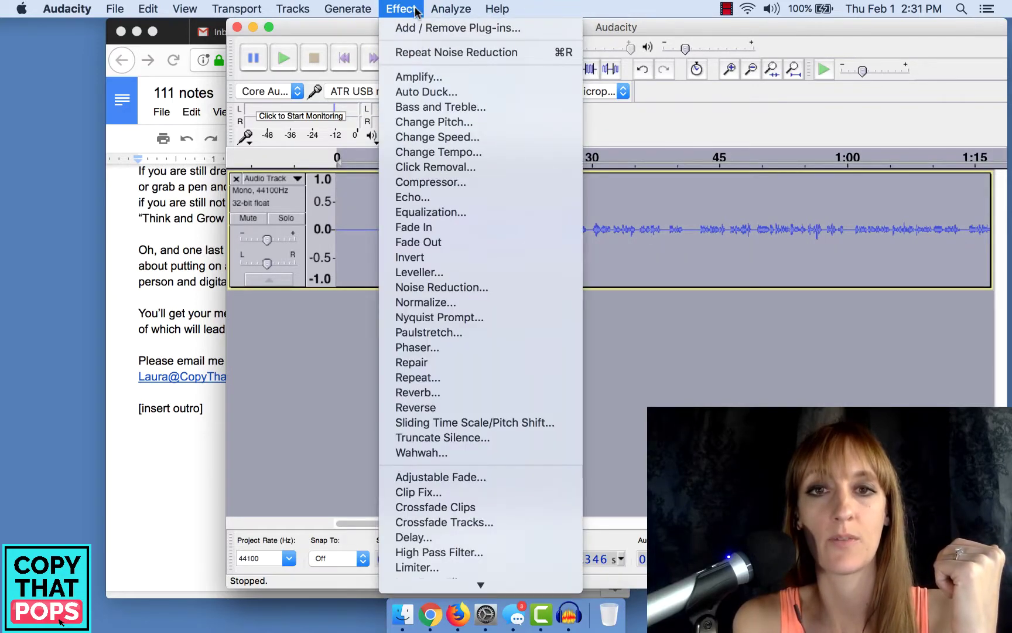
click(432, 182)
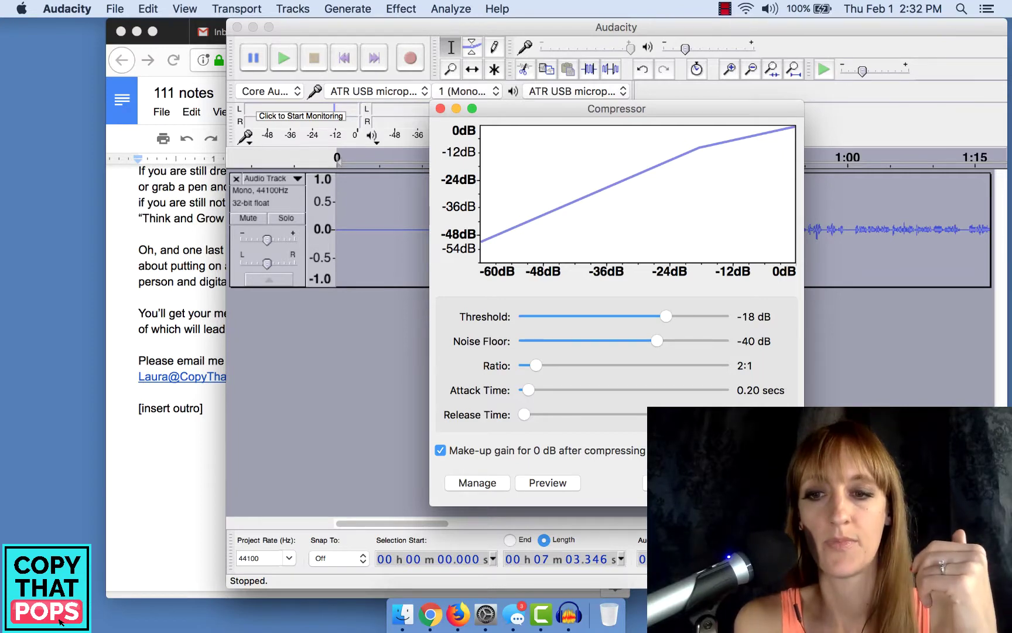
key(Return)
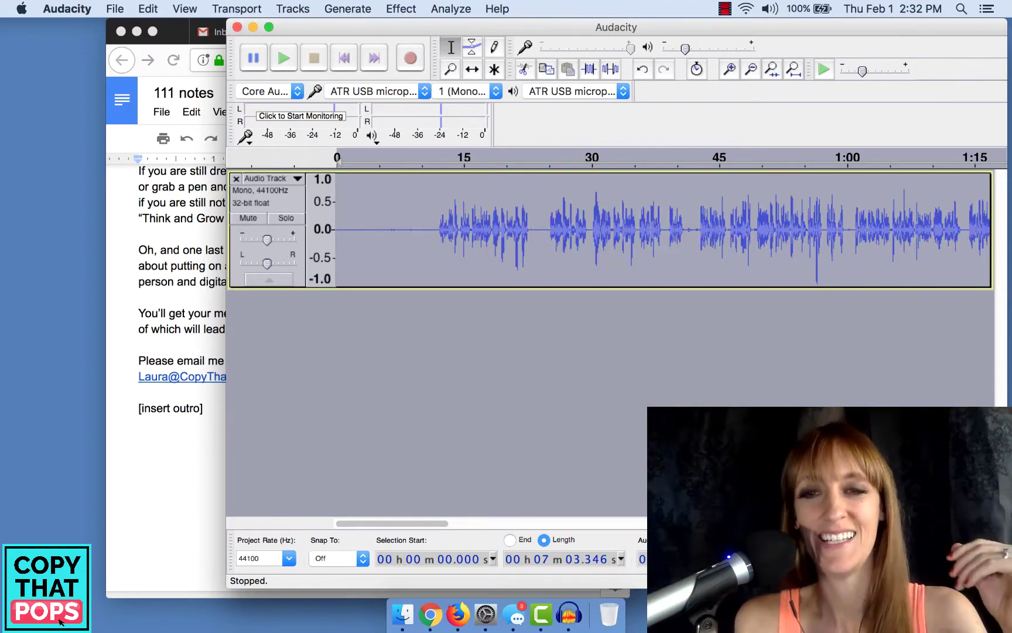
click(550, 228)
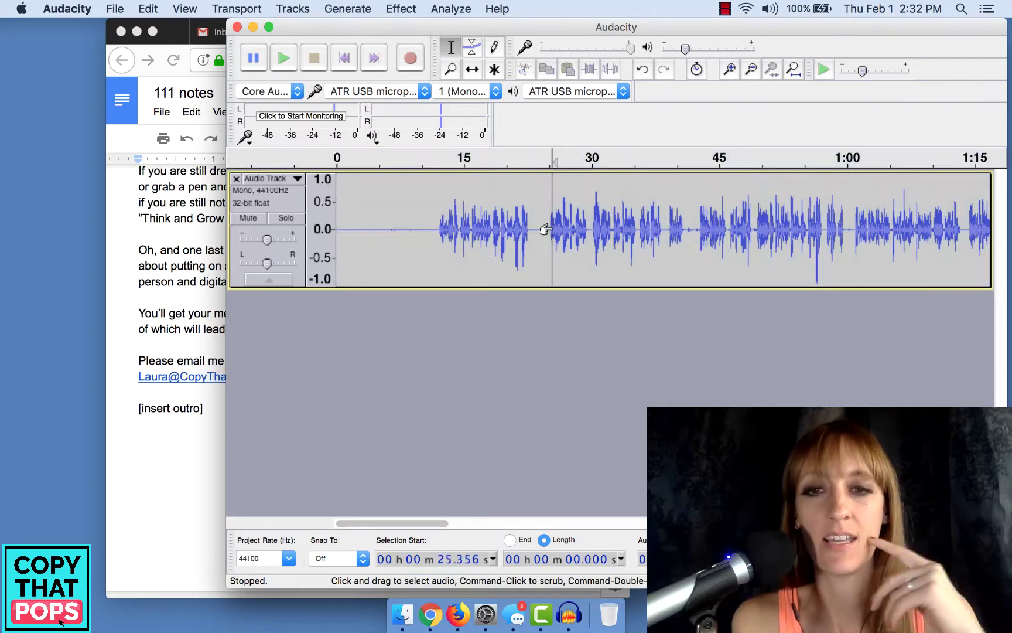
double_click(551, 228)
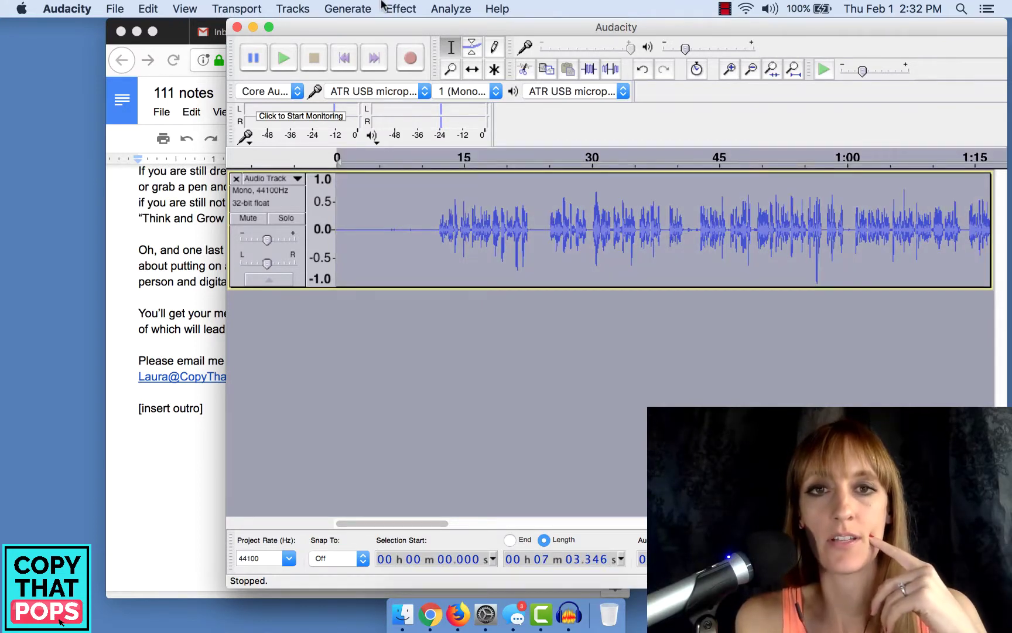
click(409, 8)
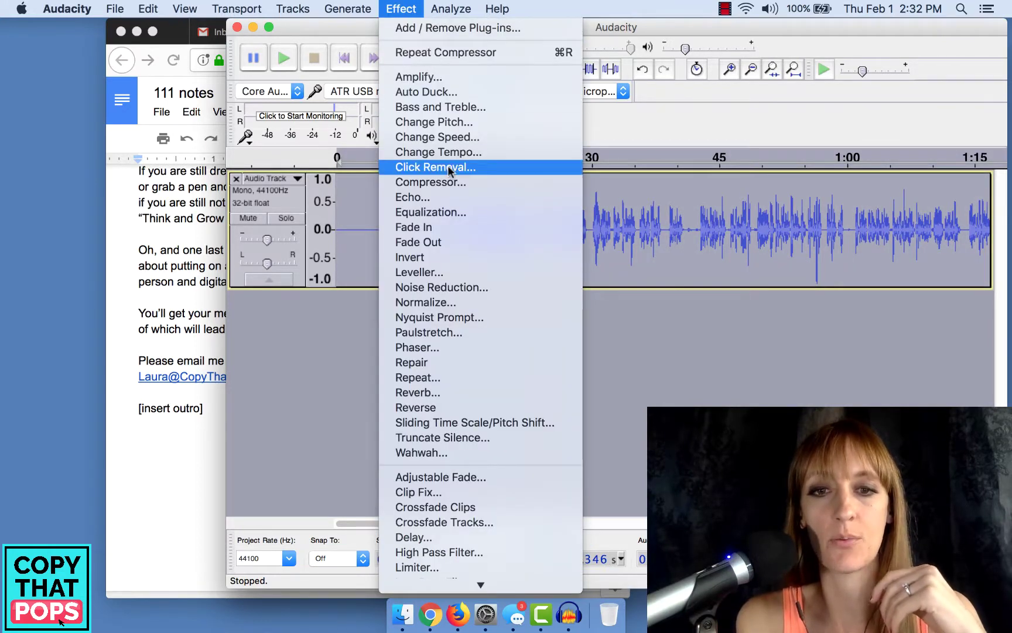
click(452, 216)
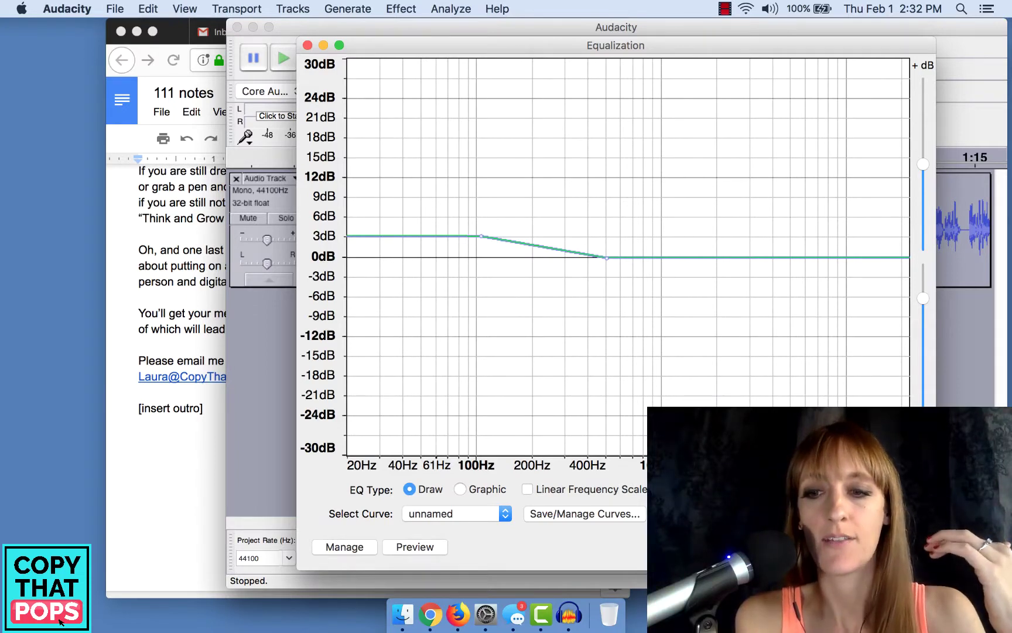
key(Return)
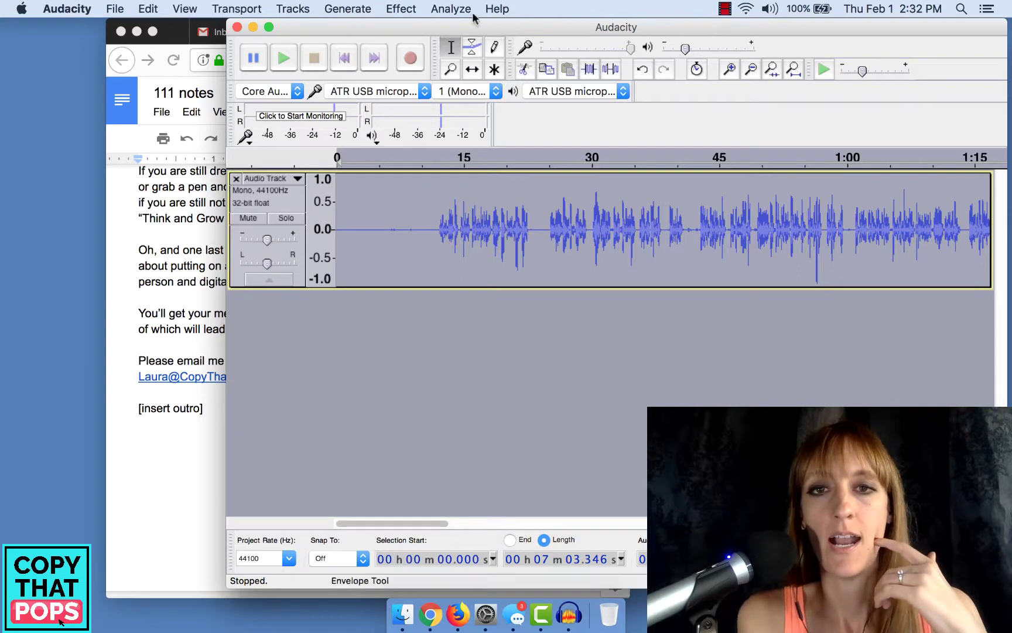
- Apply a Hard Limit Limiter to the whole track at -2.80 dB with 0.00 input gain, 10 ms hold and no make-up gain
click(452, 8)
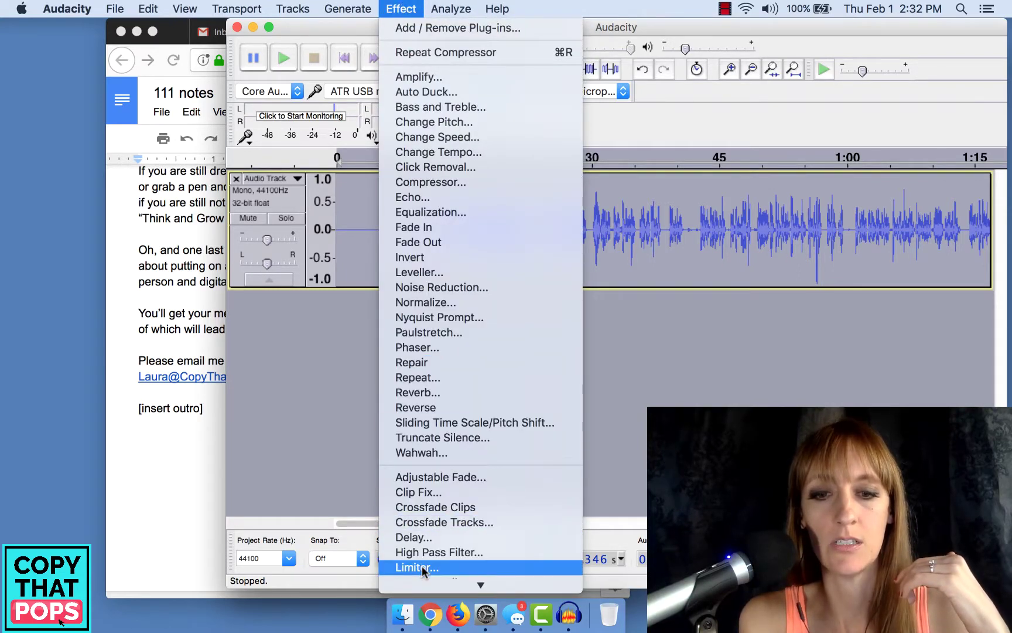
scroll(423, 572, down, 5)
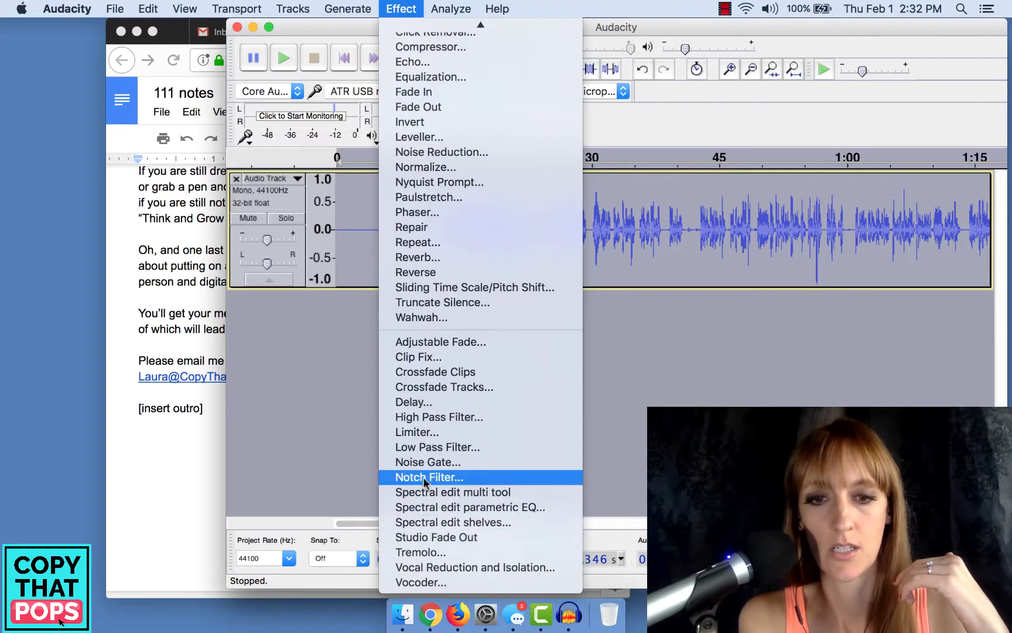
click(424, 437)
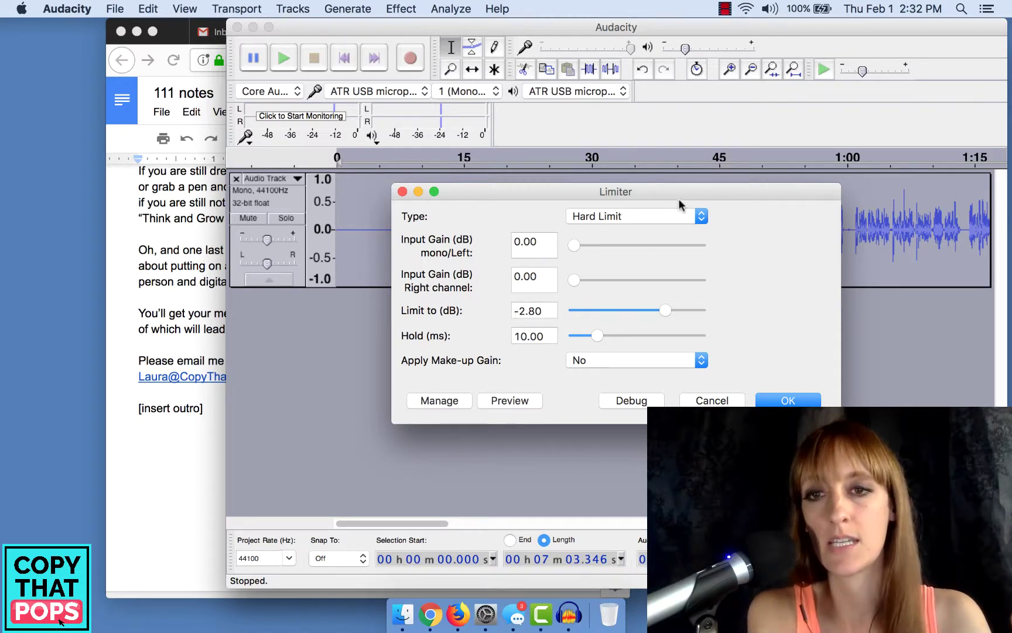
drag(678, 193, 603, 295)
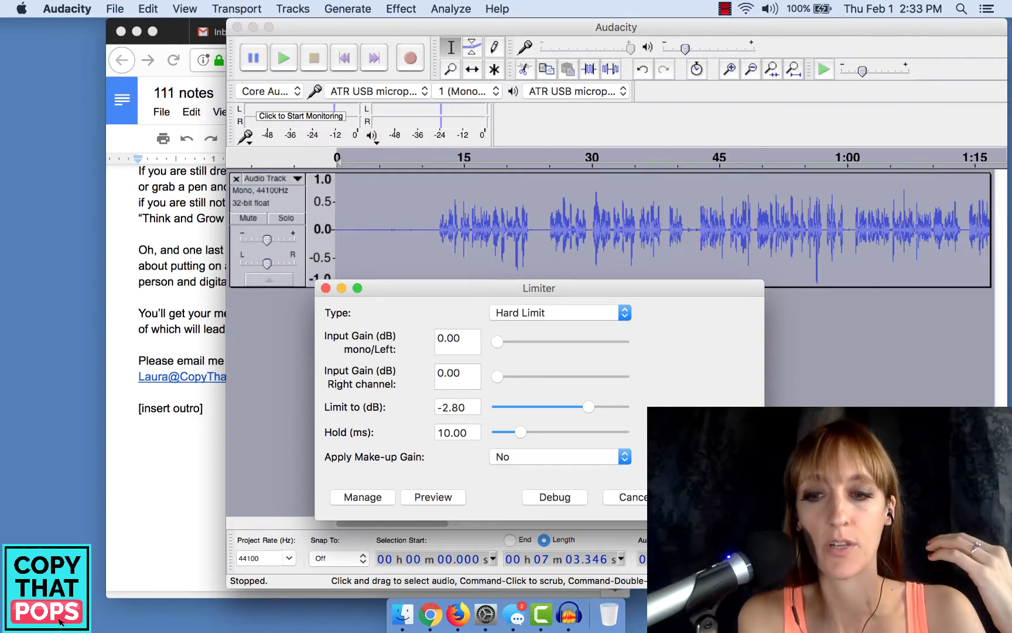
key(Return)
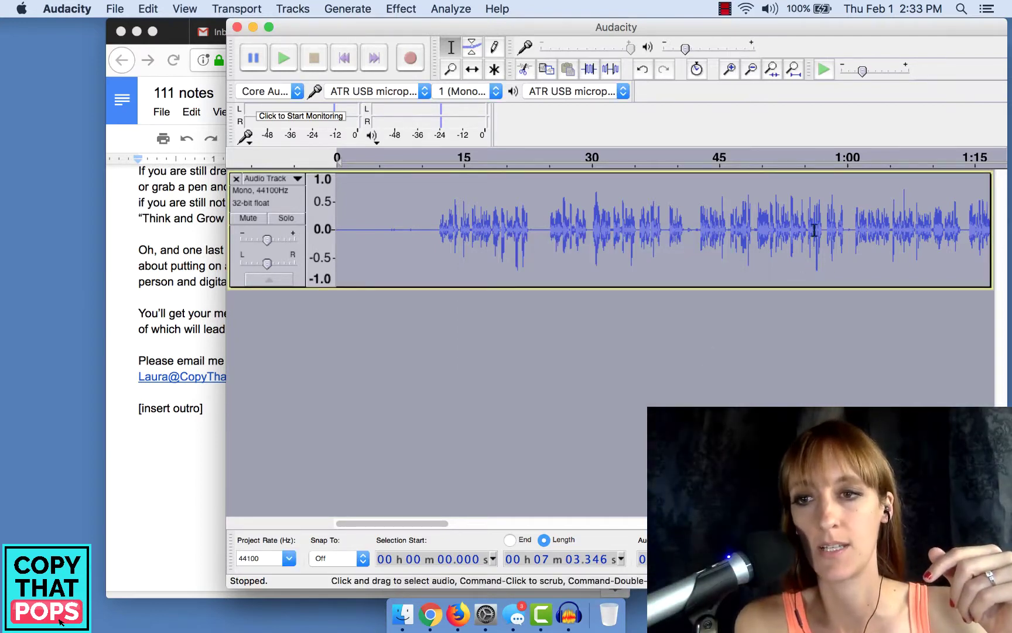
- Undo the Limiter and the Compressor on the track to compare the full waveform before both effects
click(747, 67)
click(747, 67)
click(747, 68)
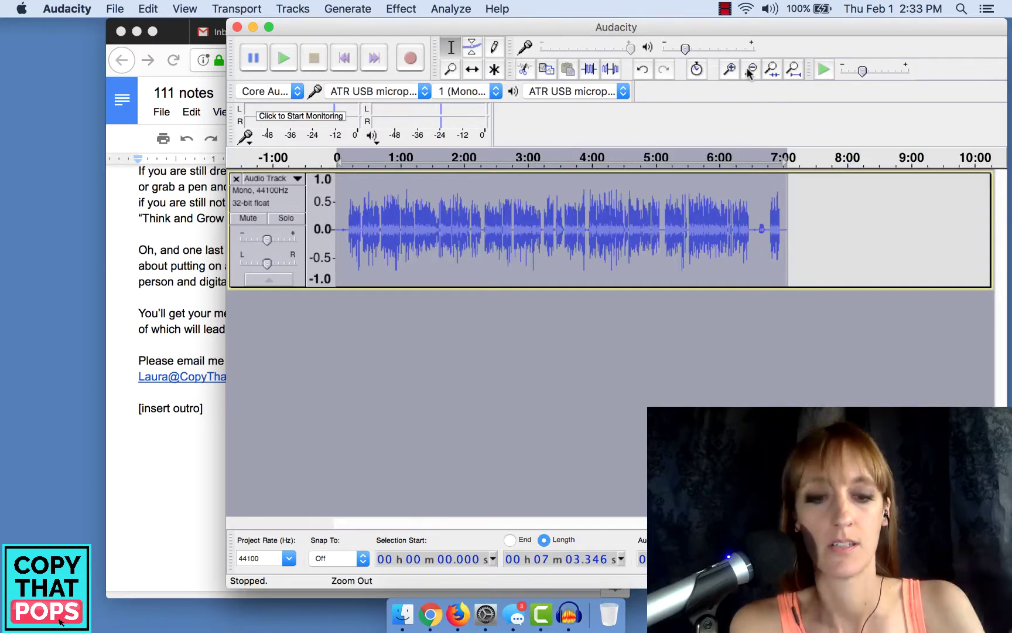
key(super+z)
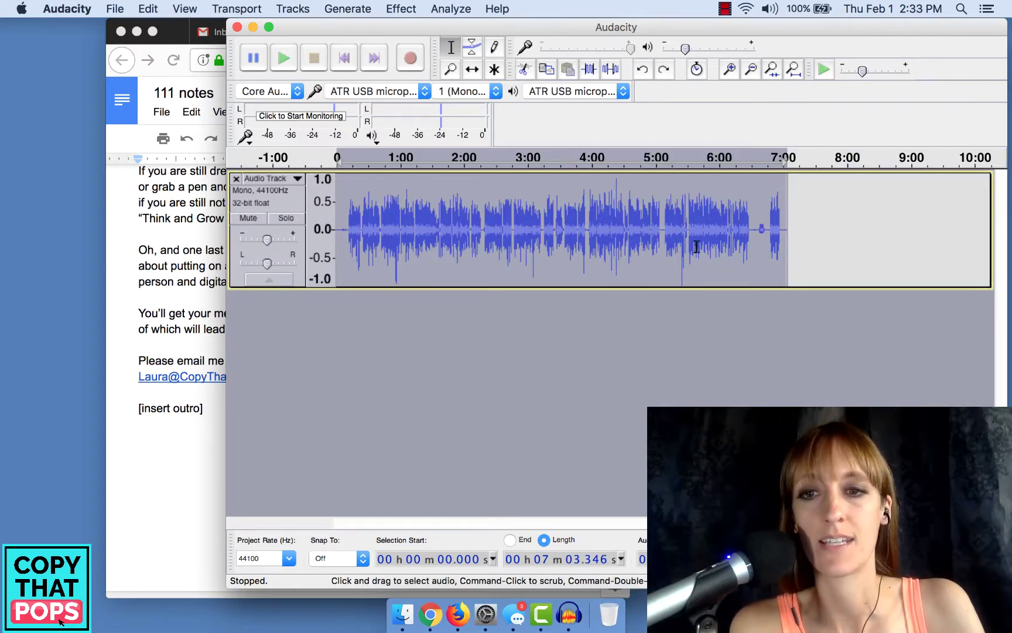
key(super+z)
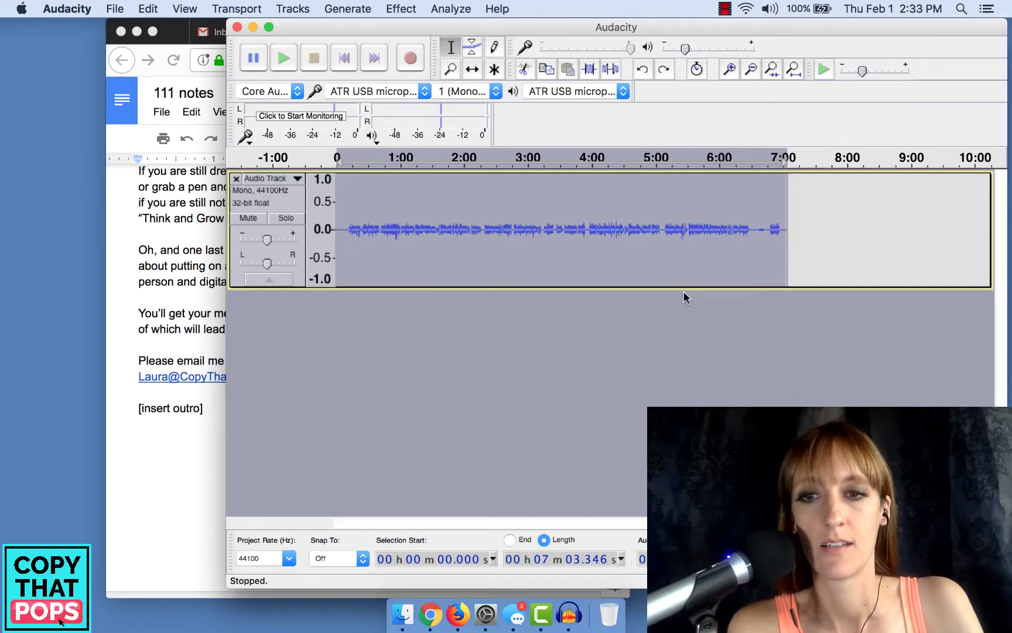
- Redo the Compressor and the Limiter on the track
click(135, 7)
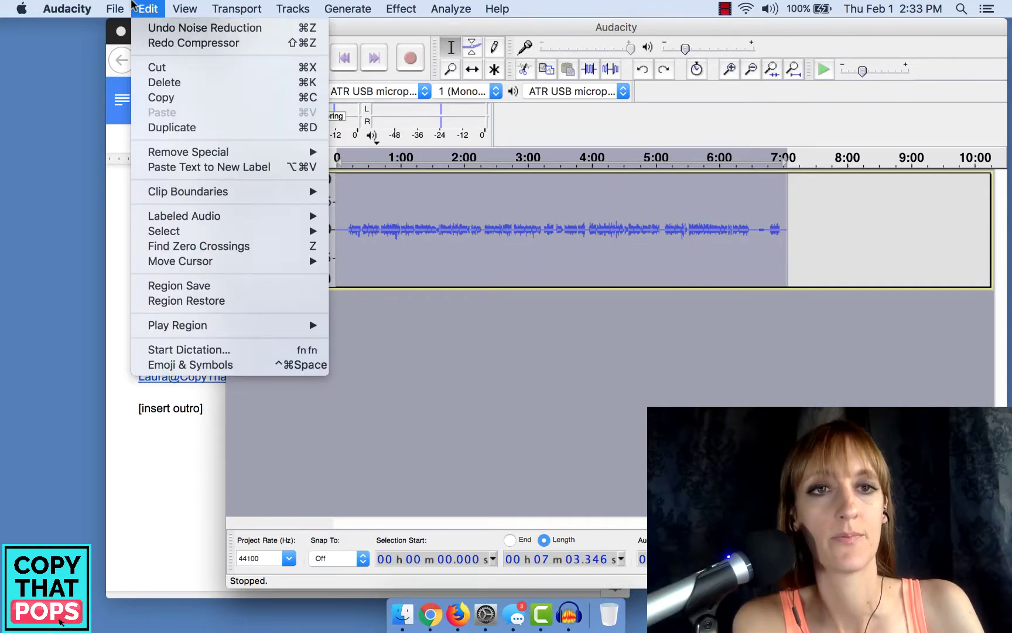
click(156, 43)
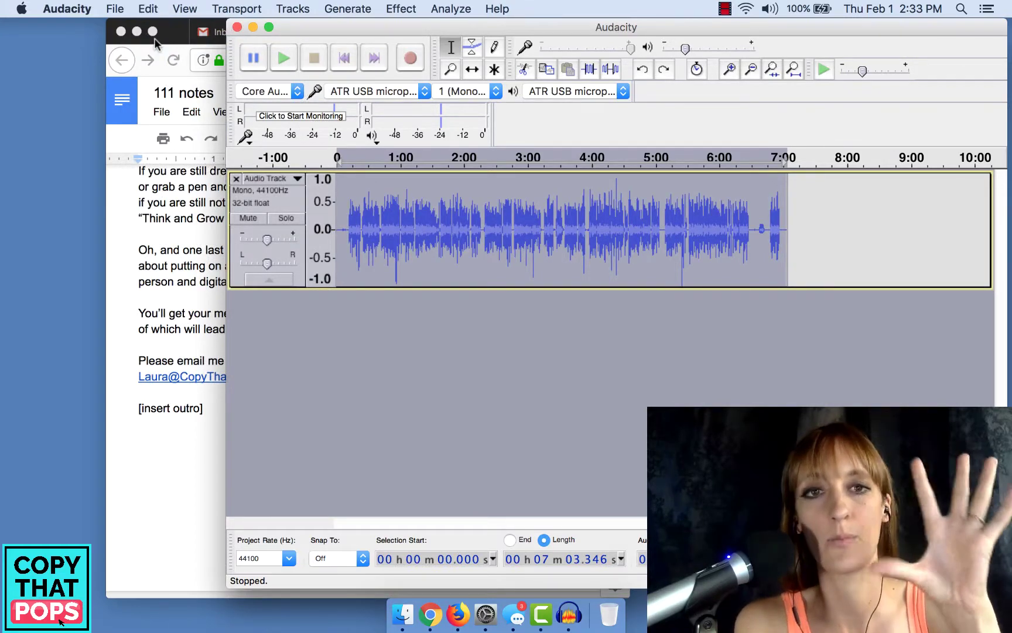
click(148, 8)
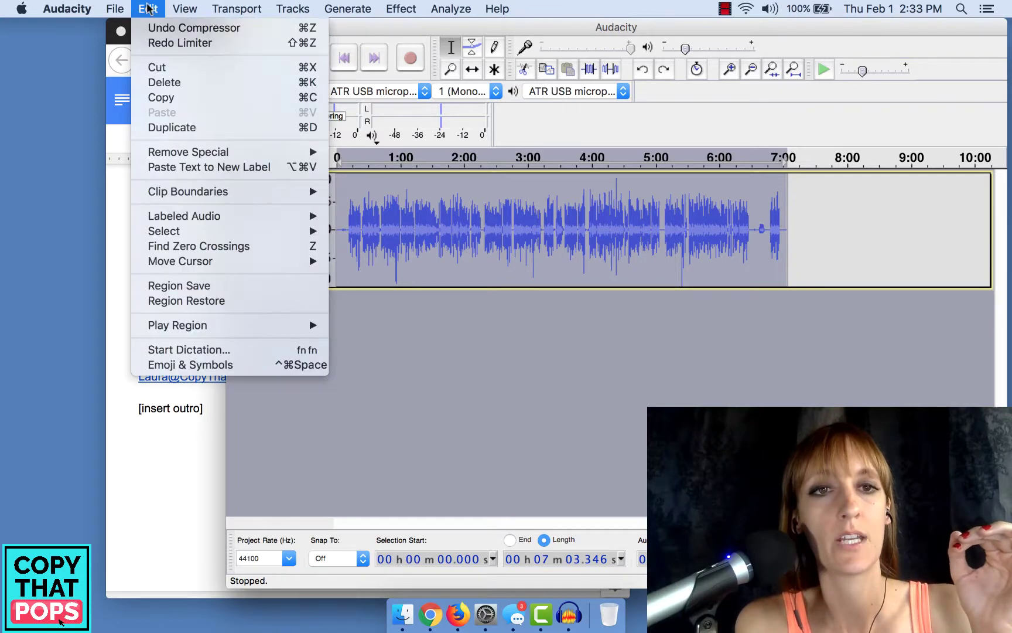
click(166, 41)
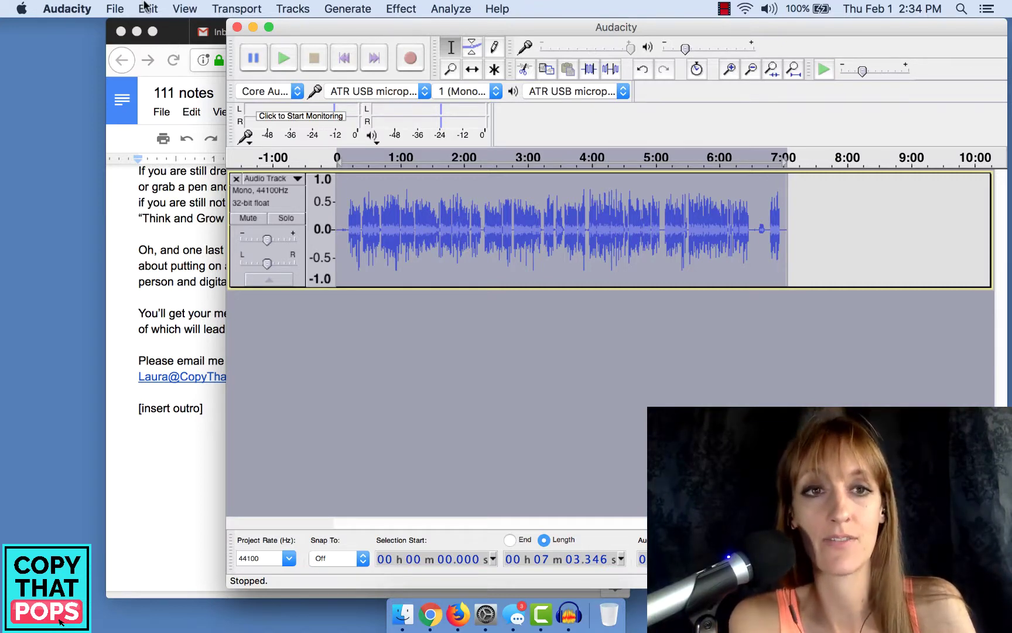
- Save the project to the Desktop as 111.aup
click(120, 7)
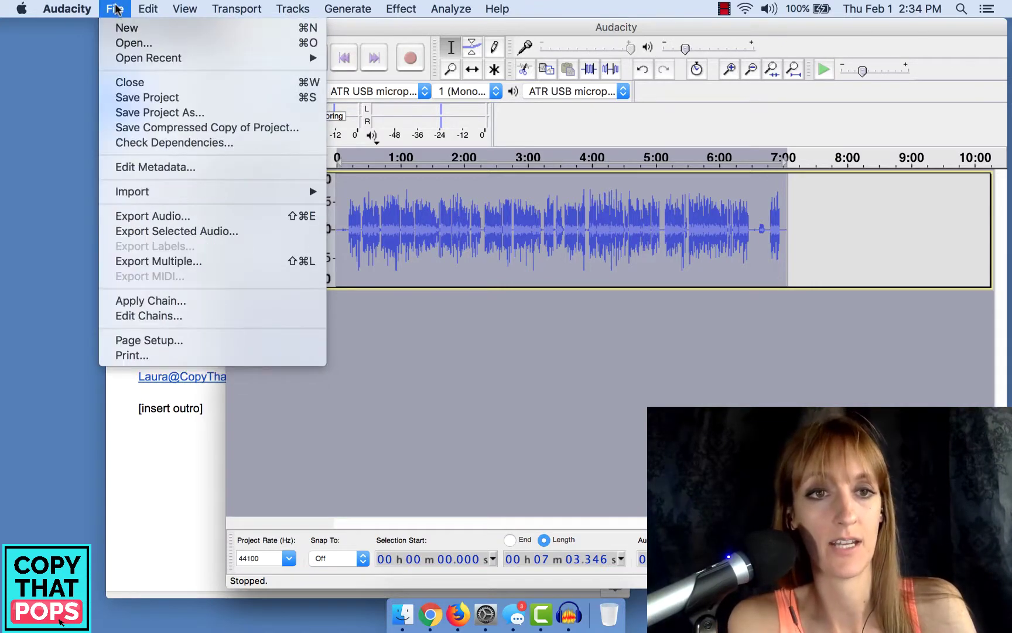
click(149, 112)
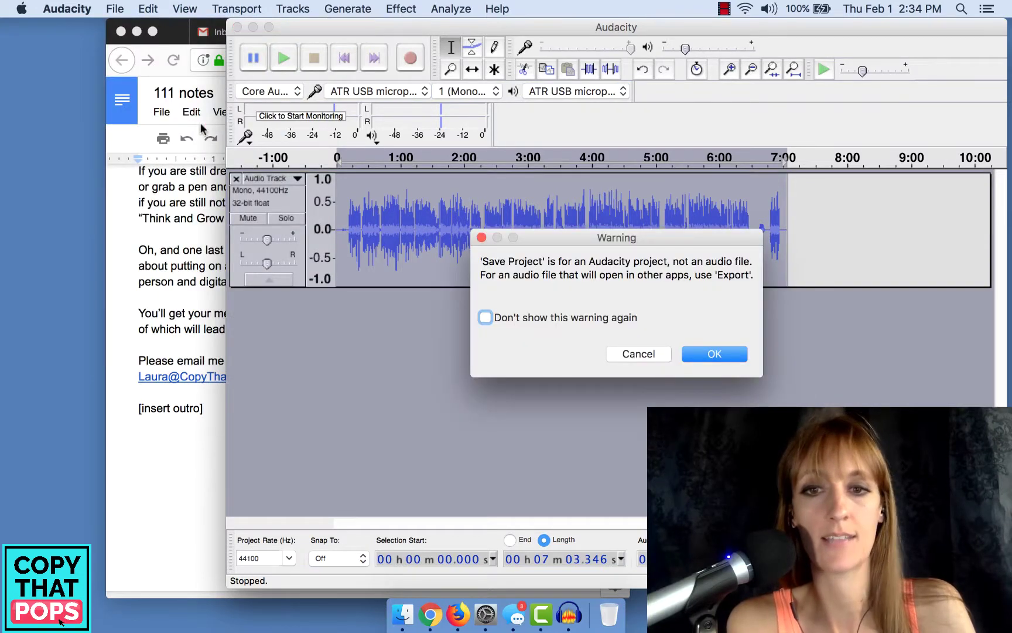
click(716, 355)
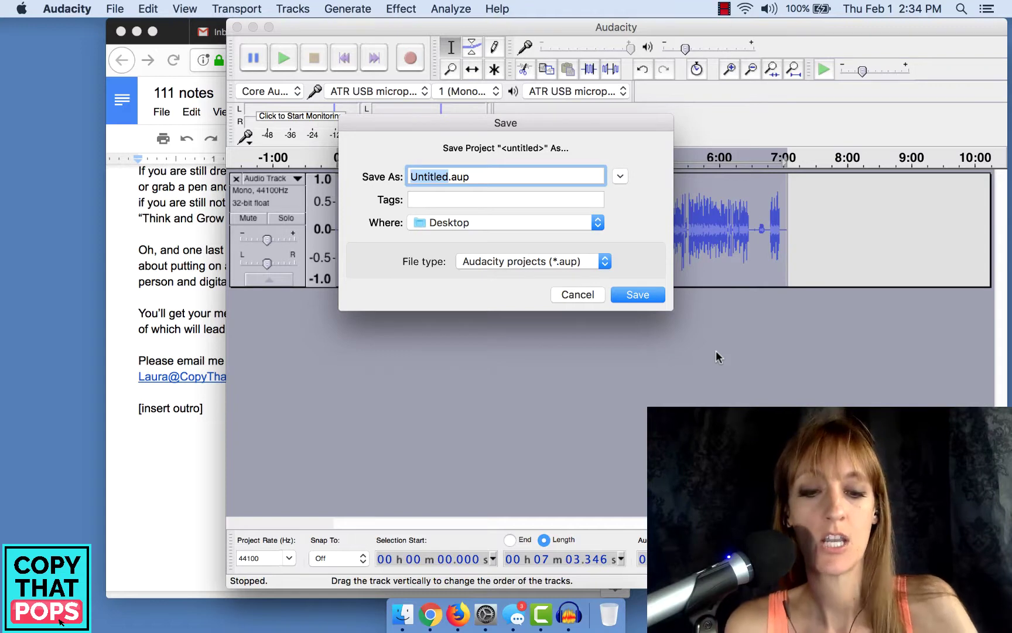
text(111)
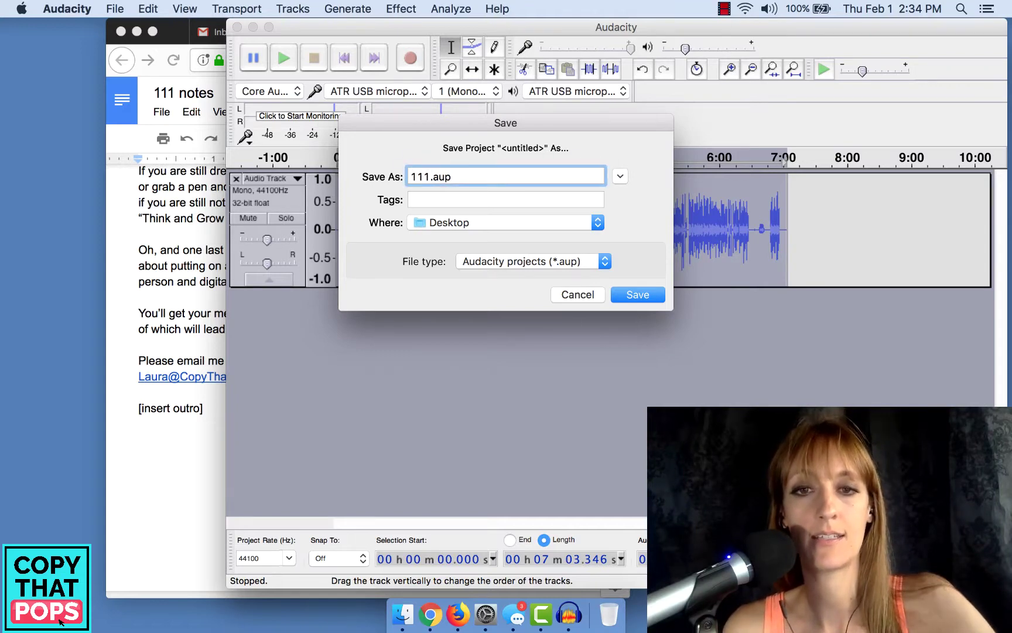
click(622, 294)
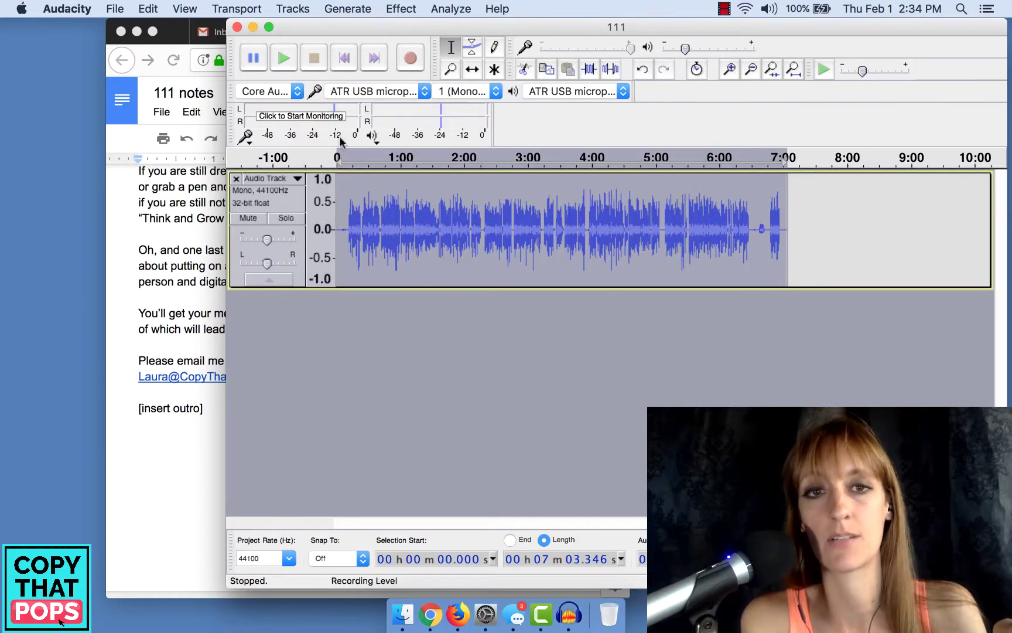
click(118, 9)
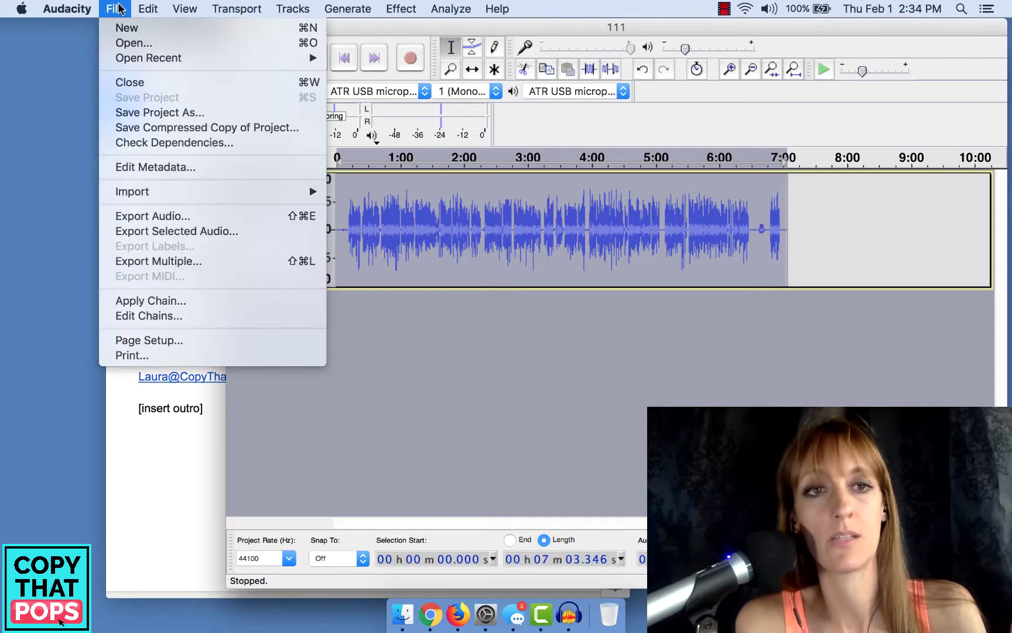
click(176, 217)
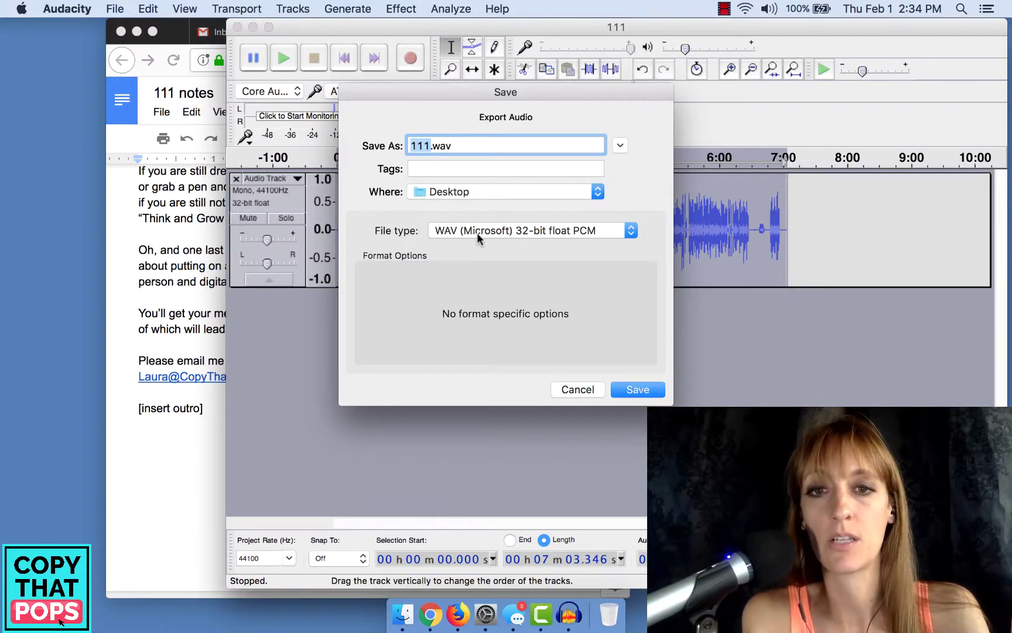
click(478, 233)
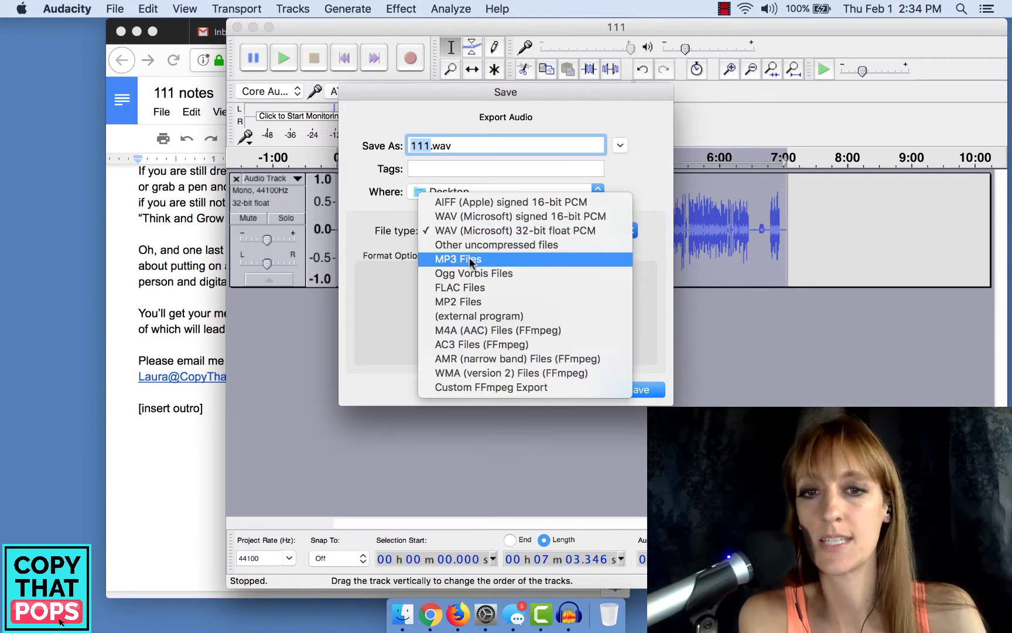
click(386, 332)
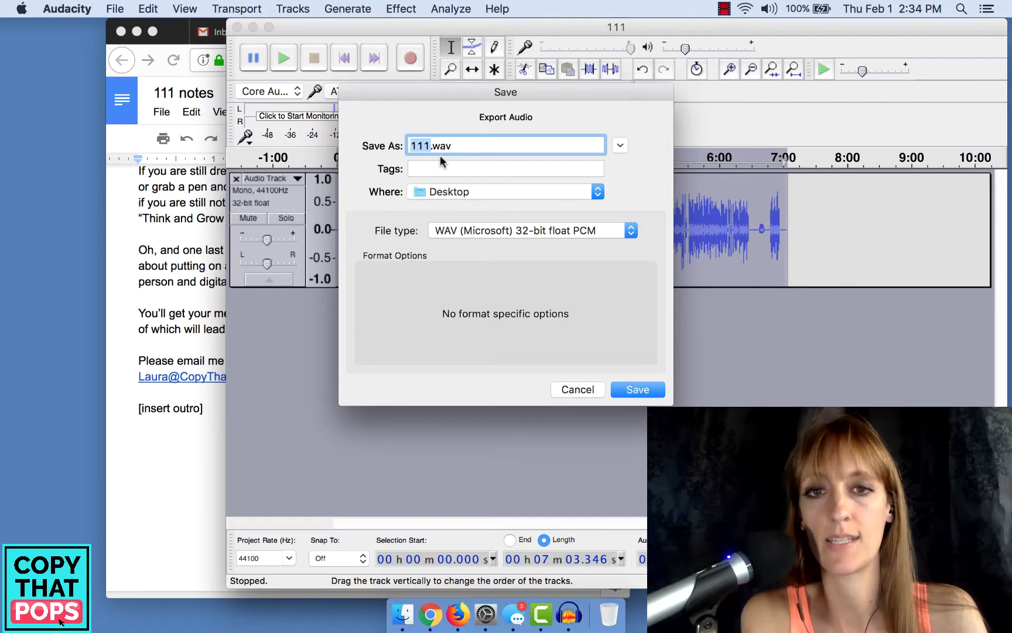
click(577, 390)
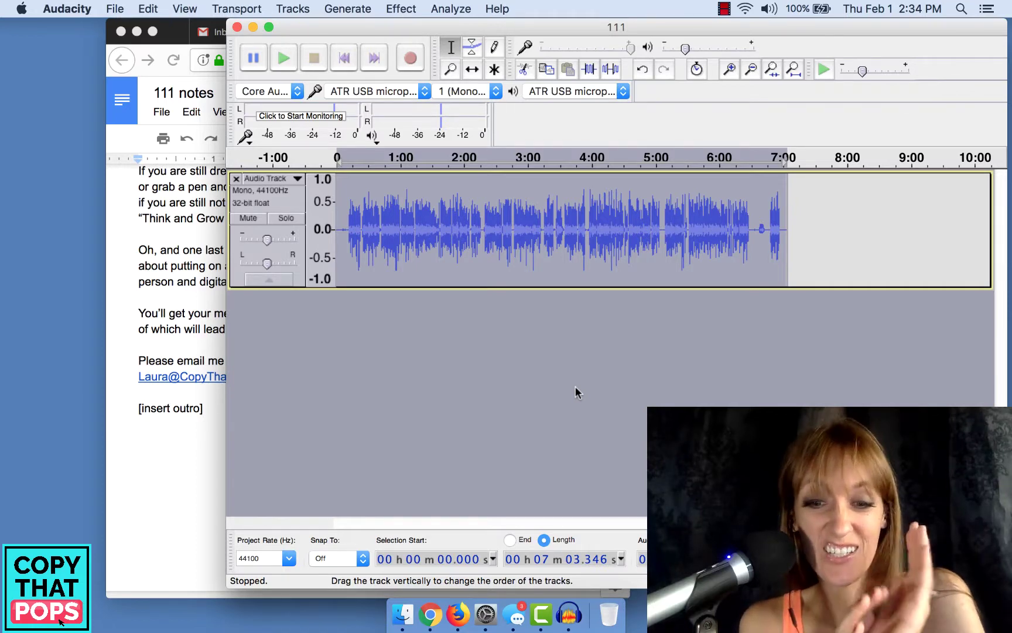
- Switch to Firefox, widen its window and examine episode 111's row in the Episode List - Copy That Pops spreadsheet
click(449, 618)
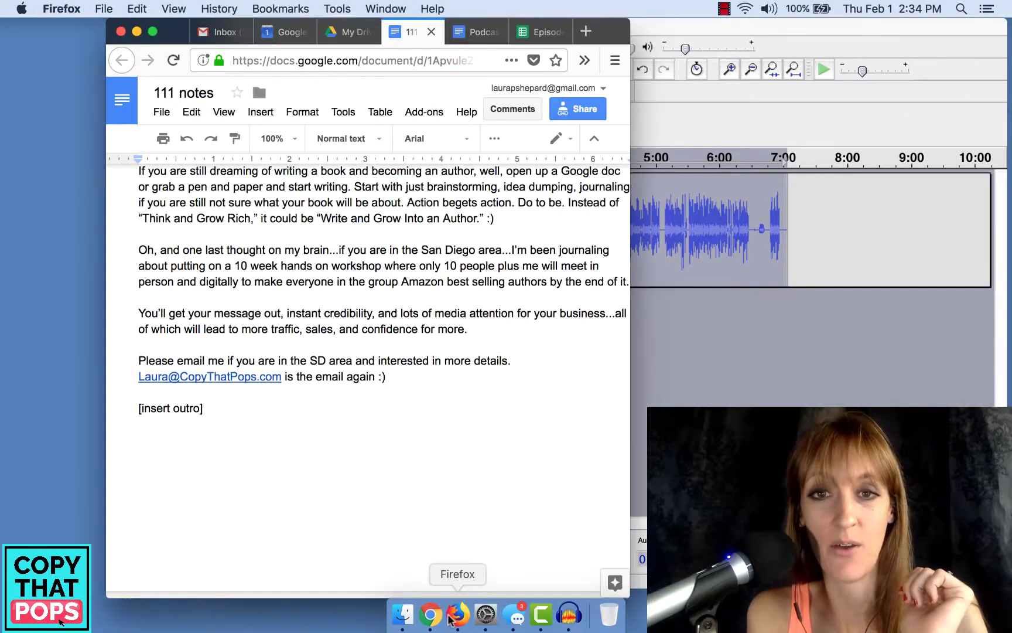
click(523, 30)
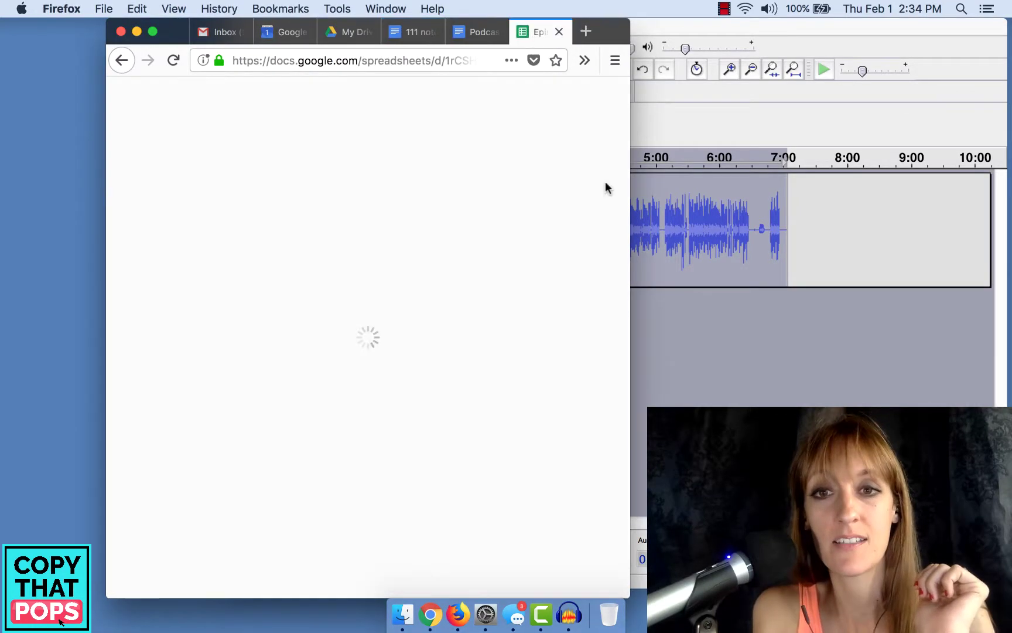
drag(630, 212, 1009, 228)
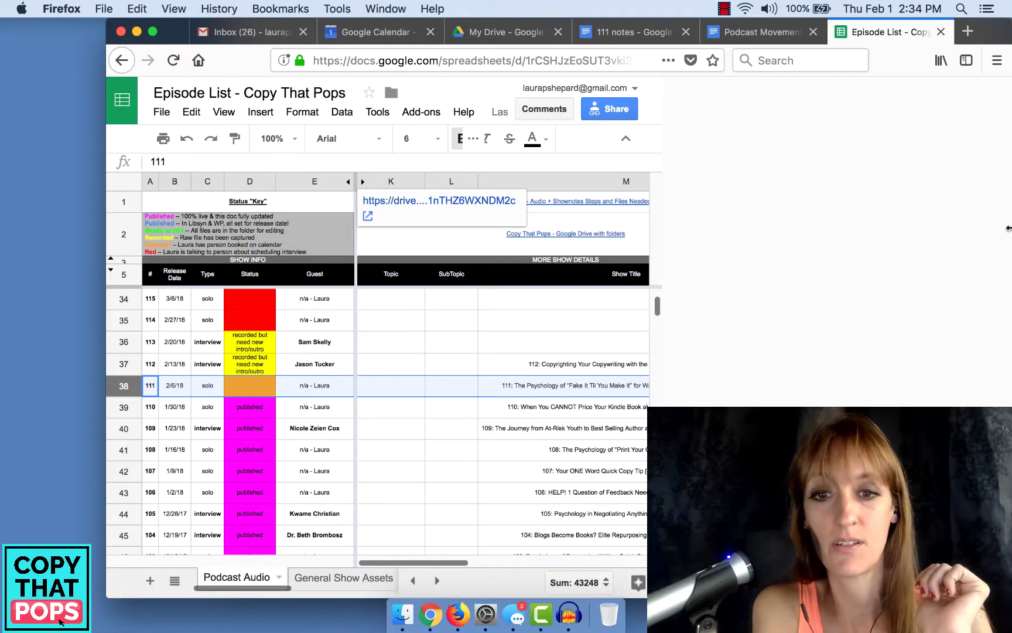
click(188, 382)
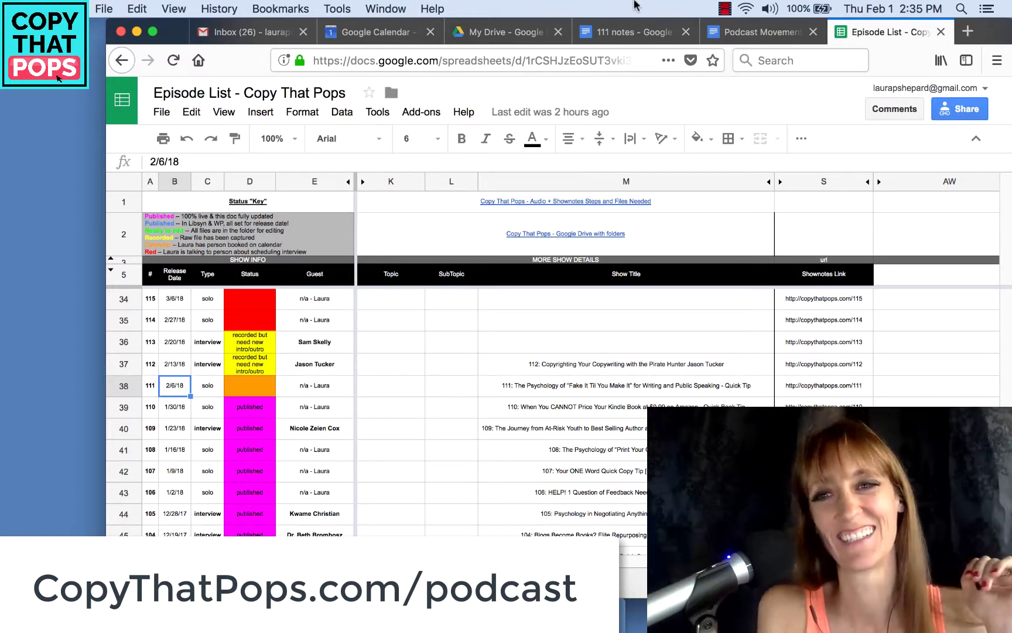
click(730, 8)
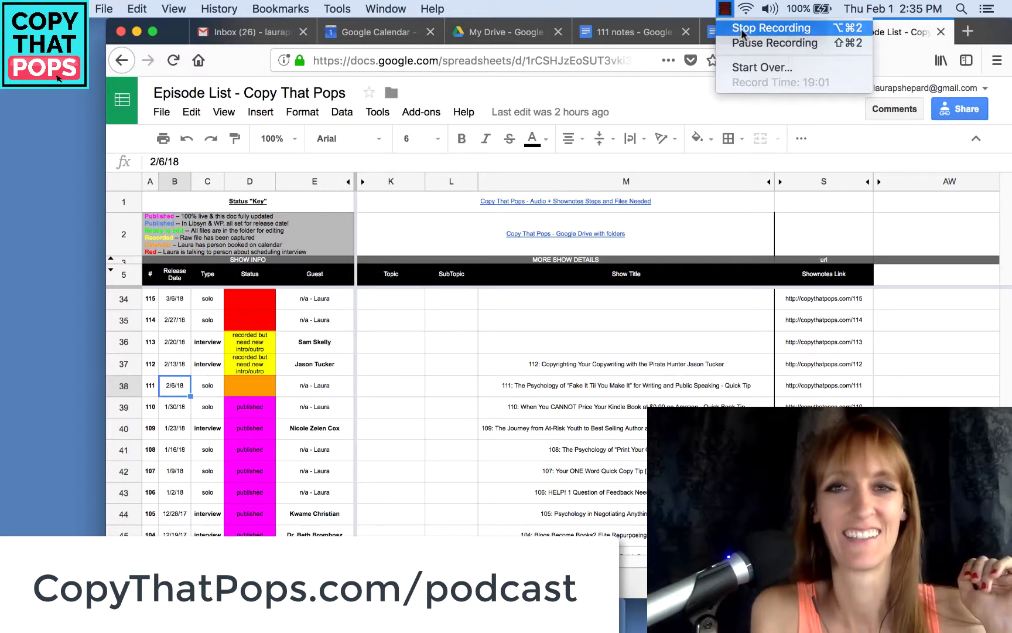
click(743, 31)
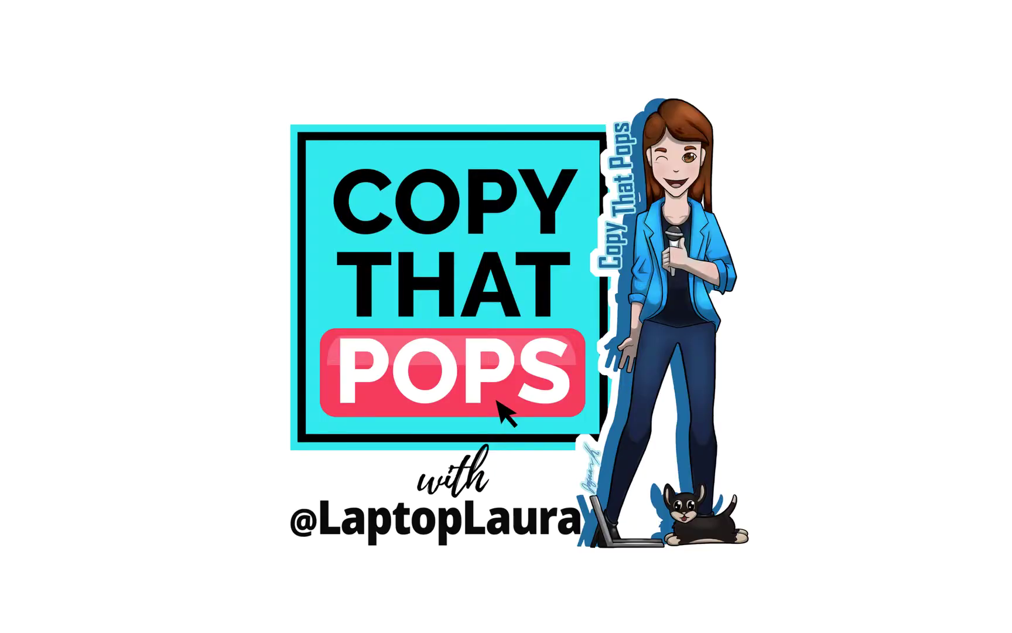